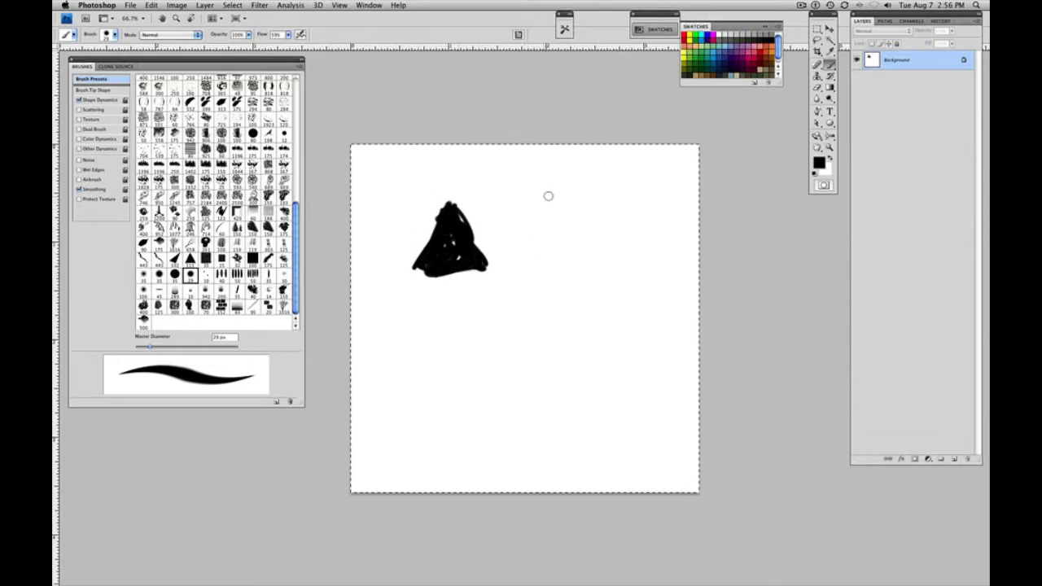
Step: Draw a rectangular marquee around the black triangle, enlarging it slightly to fully enclose it
left_click(817, 29)
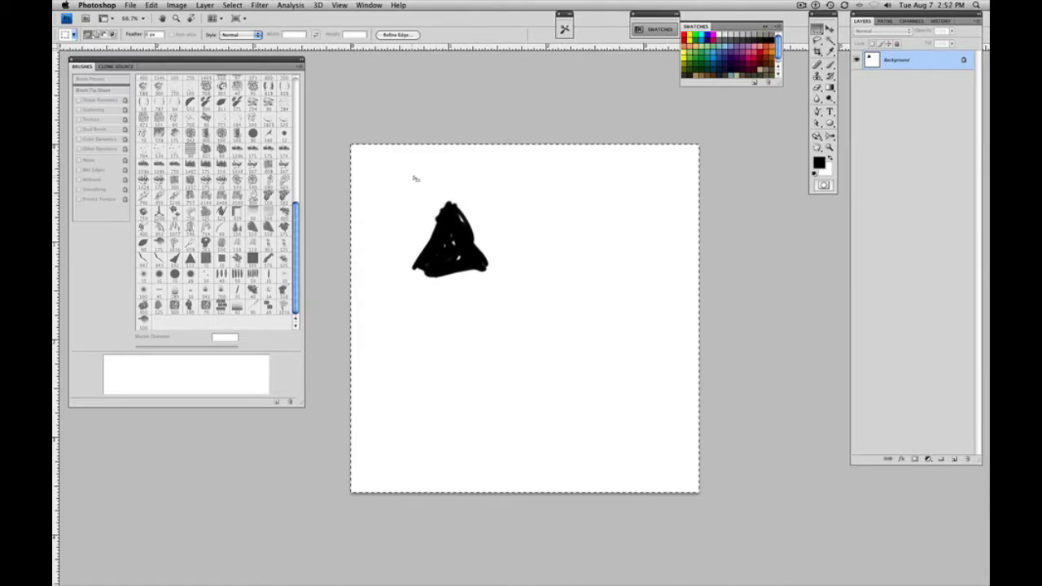
left_click_drag(391, 175, 500, 283)
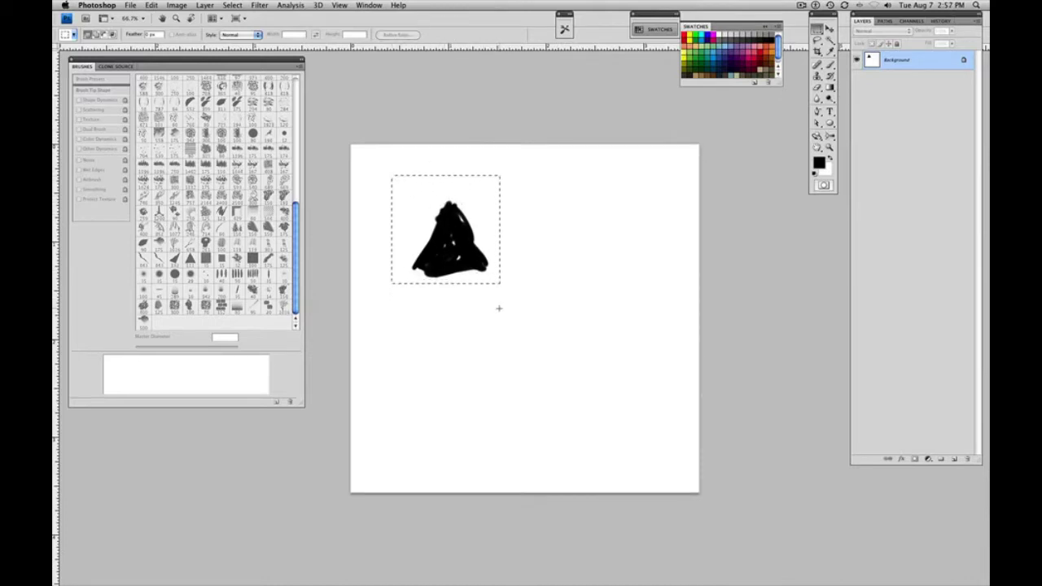
mouse_move(499, 309)
left_mouse_down()
mouse_move(504, 323)
mouse_move(509, 313)
left_mouse_up()
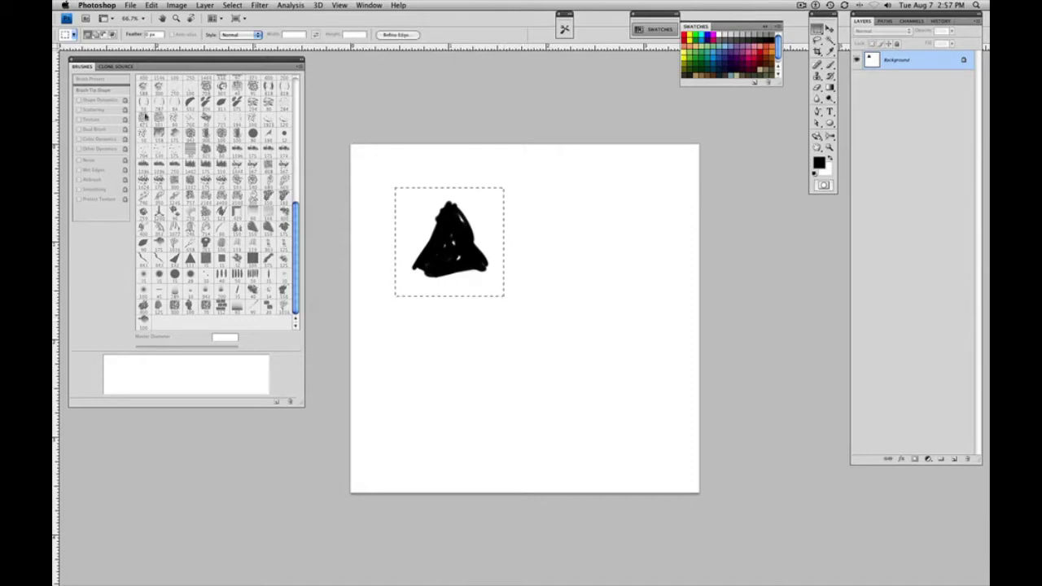
Step: Define the selection as brush preset 'Sampled Brush 36' and switch to the Brush tool
left_click(153, 5)
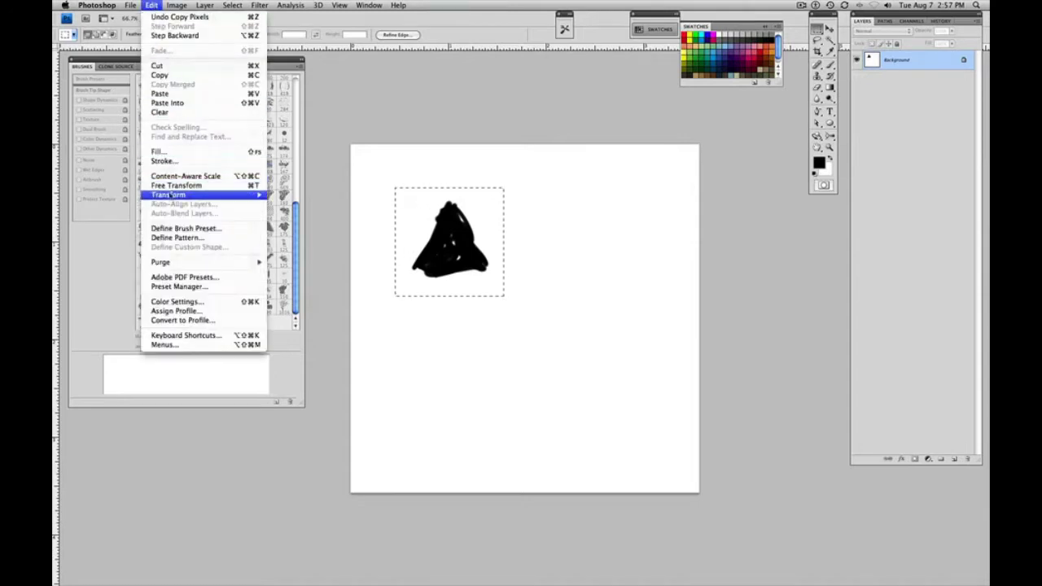
left_click(188, 228)
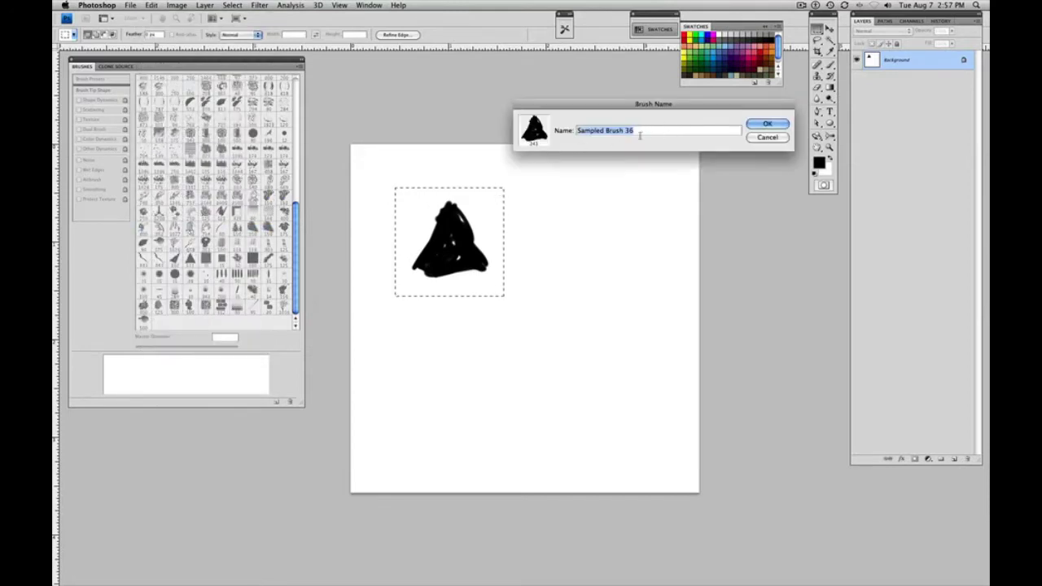
left_click(767, 124)
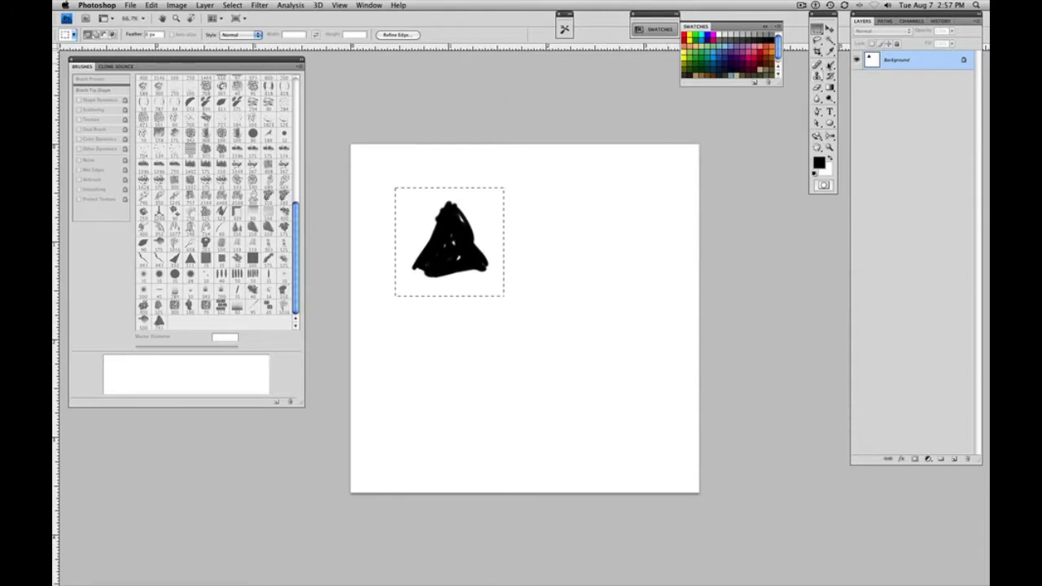
left_click(829, 65)
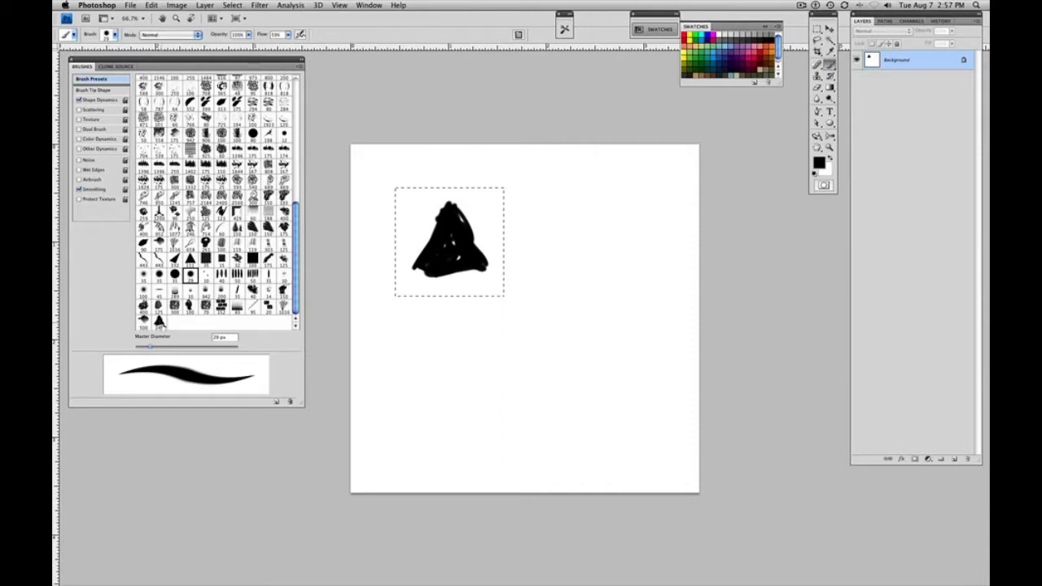
Step: Pick the new triangle brush, test it at lower flow, then repaint solid strokes at 100% flow
left_click(160, 323)
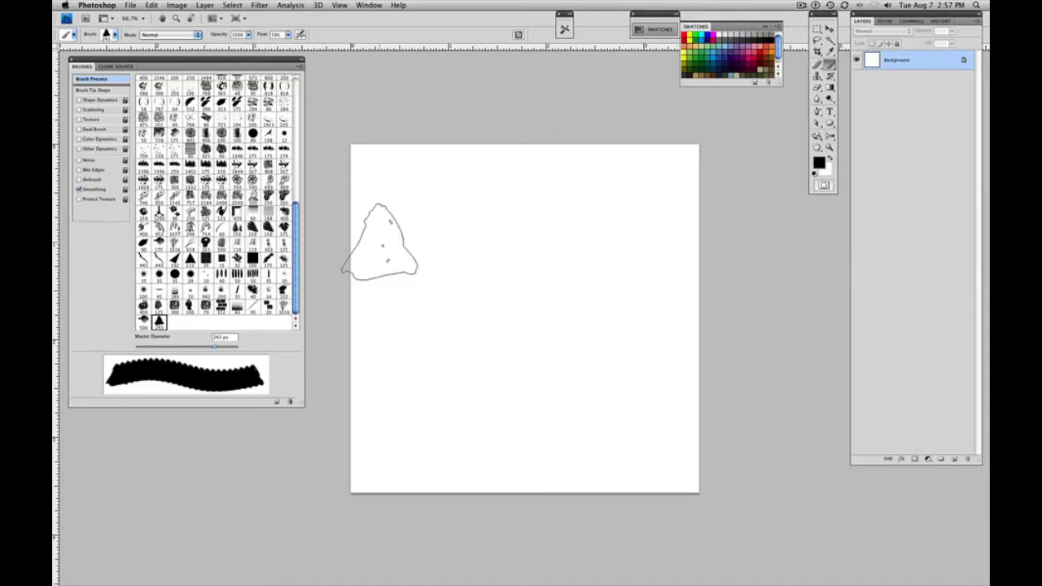
mouse_move(430, 253)
left_mouse_down()
mouse_move(495, 232)
mouse_move(548, 260)
mouse_move(434, 338)
mouse_move(487, 325)
mouse_move(536, 350)
mouse_move(584, 338)
mouse_move(609, 257)
mouse_move(560, 208)
mouse_move(524, 306)
mouse_move(491, 362)
mouse_move(460, 386)
mouse_move(565, 395)
left_mouse_up()
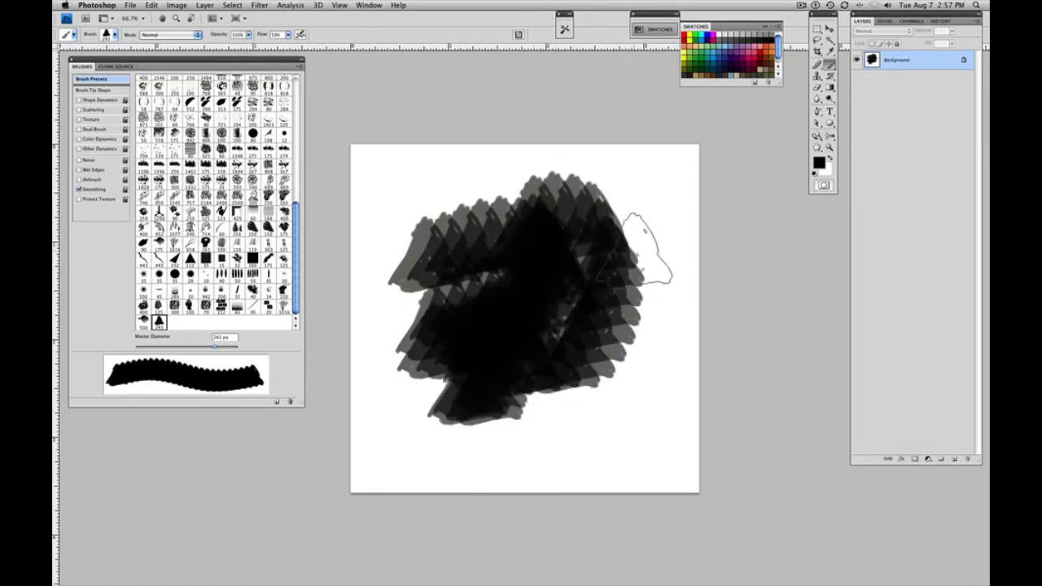
key("shift+1")
key("shift+9")
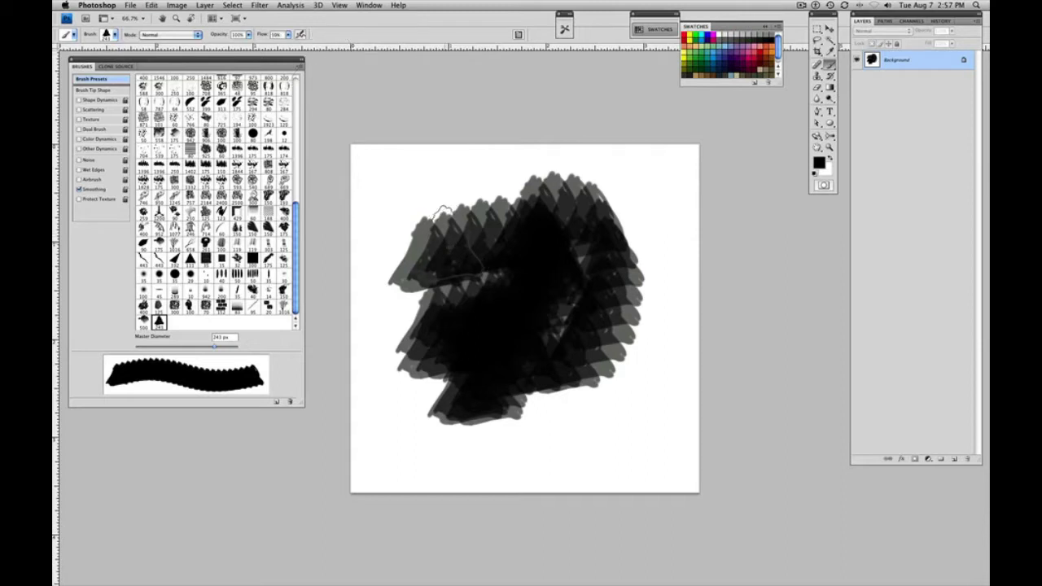
key("BackSpace")
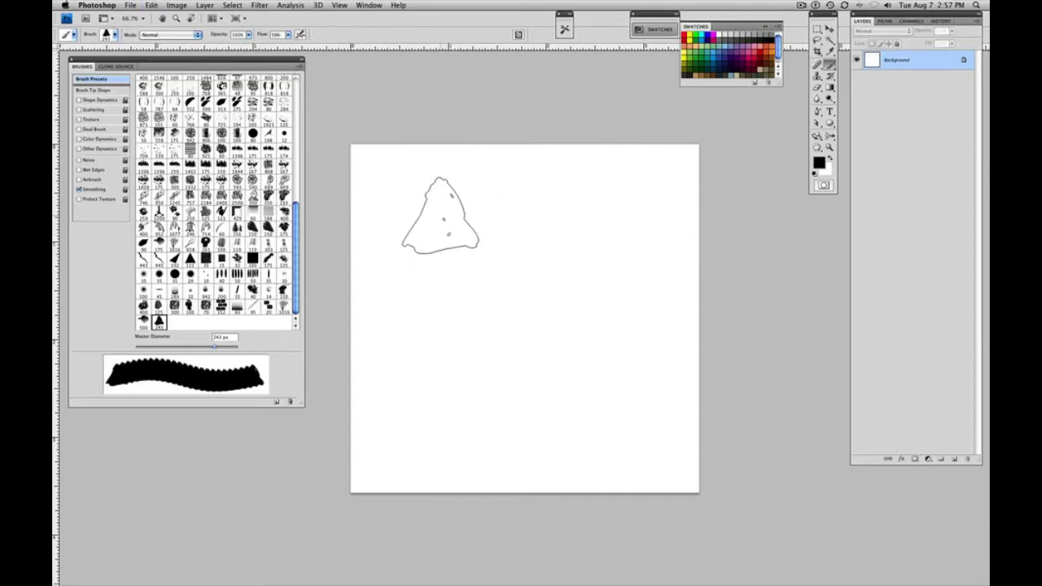
key("shift+0")
mouse_move(456, 261)
left_mouse_down()
mouse_move(507, 249)
mouse_move(521, 286)
mouse_move(441, 339)
mouse_move(577, 346)
mouse_move(547, 408)
mouse_move(609, 268)
left_mouse_up()
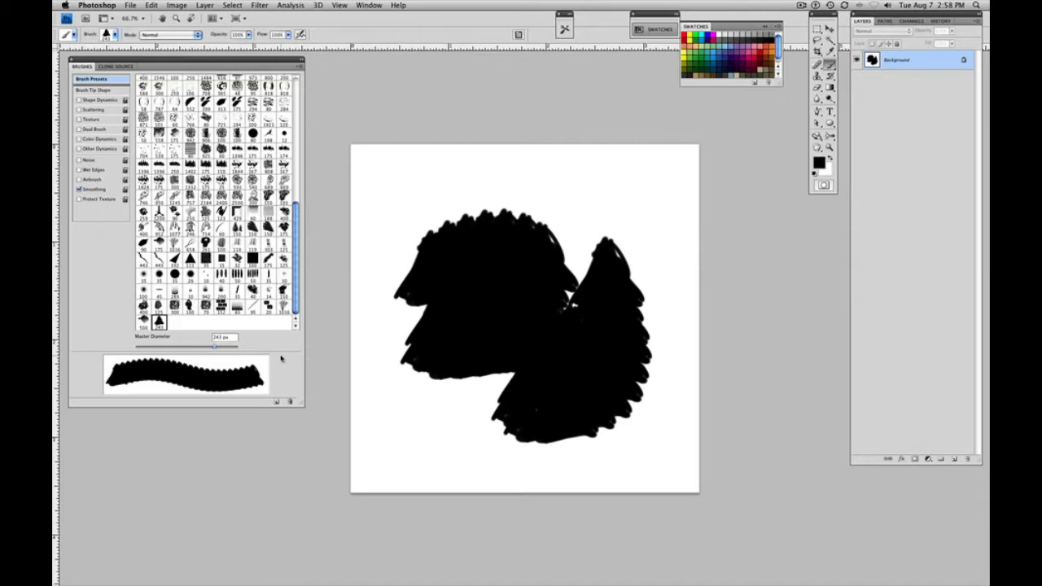
Step: Raise Brush Tip Shape spacing to 89%, test-stamp separated triangles, and clear the canvas
key("super+BackSpace")
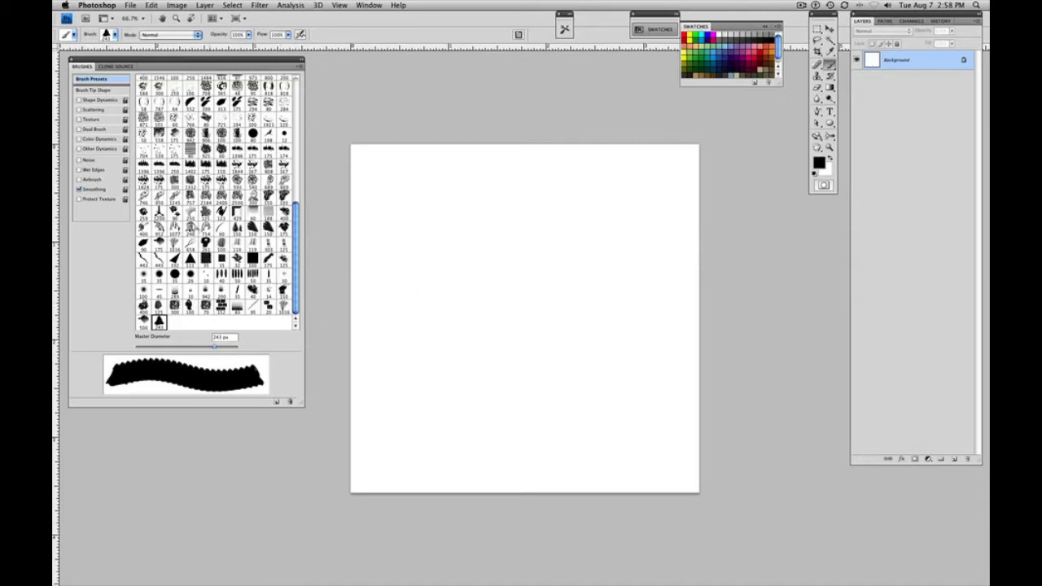
left_click(98, 91)
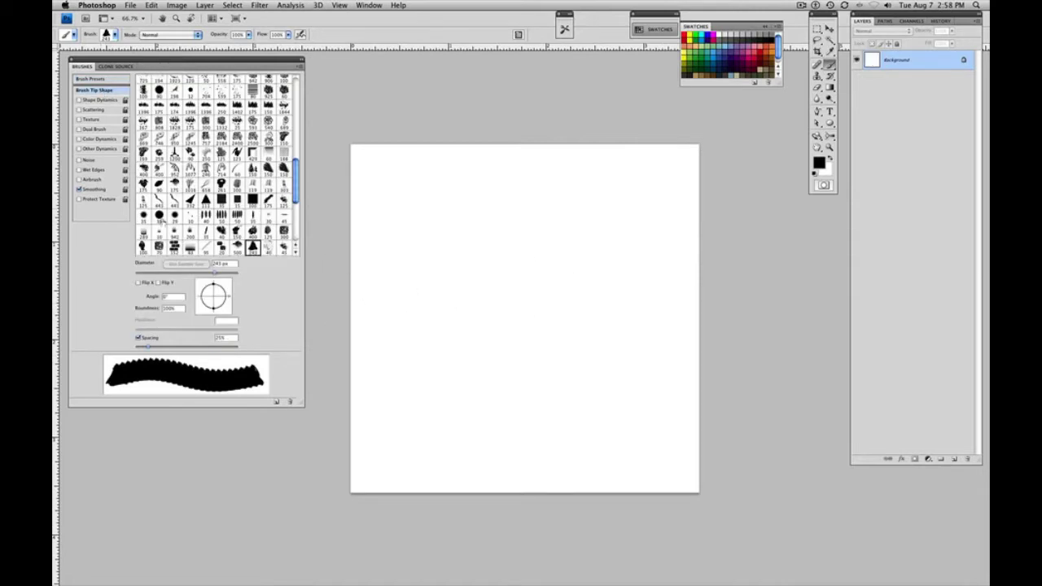
left_click_drag(150, 347, 179, 348)
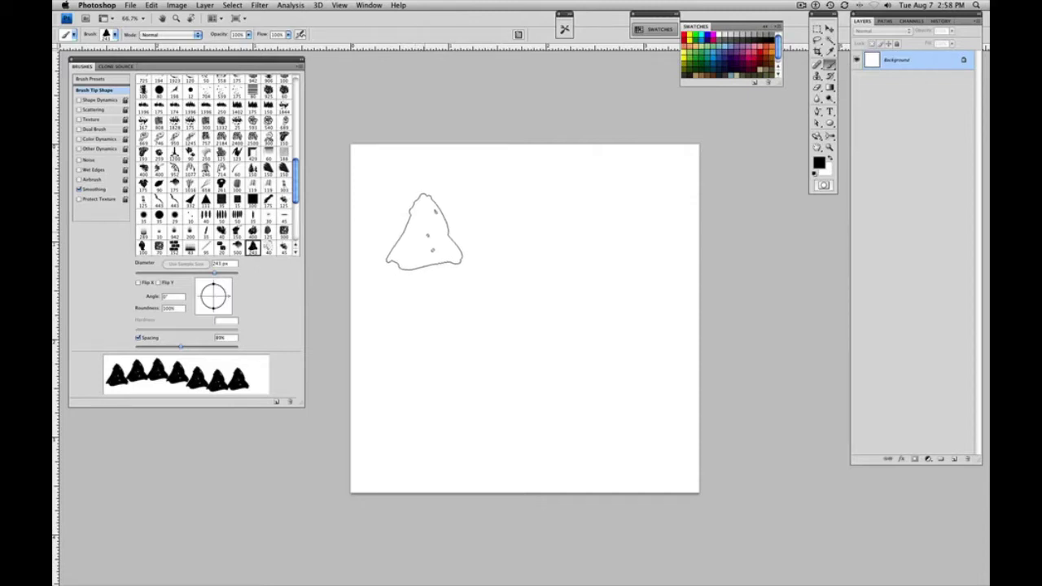
mouse_move(414, 263)
left_mouse_down()
mouse_move(513, 228)
mouse_move(574, 235)
mouse_move(618, 264)
mouse_move(611, 325)
mouse_move(395, 354)
left_mouse_up()
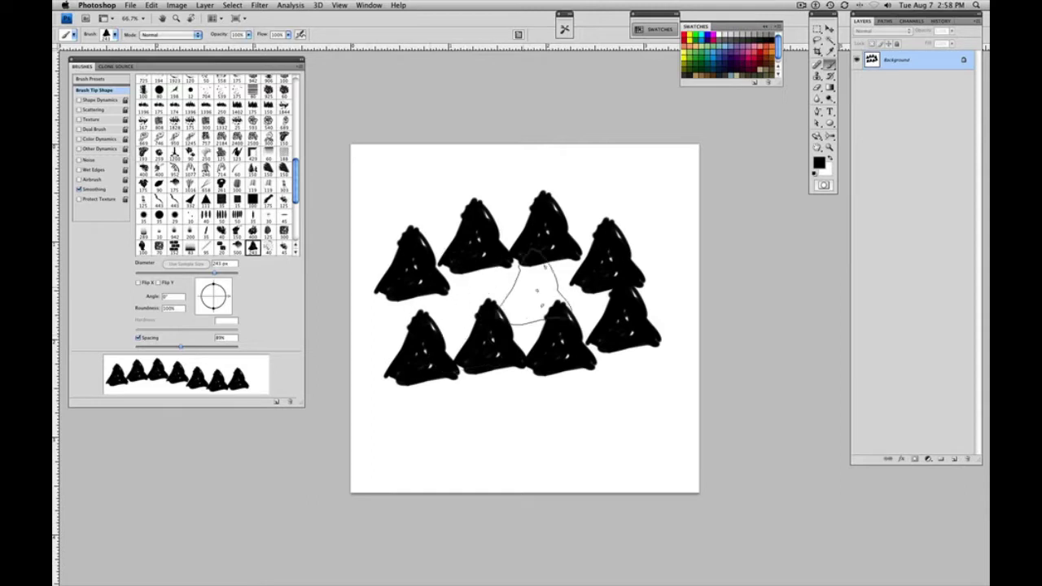
key("super+BackSpace")
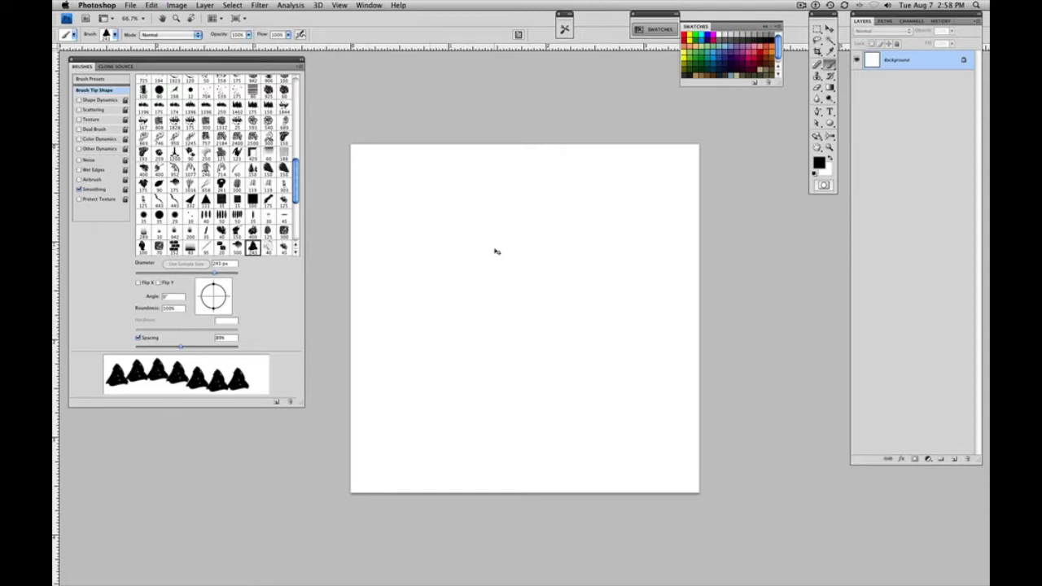
Step: Enable Shape Dynamics with size jitter at 0% and paint a test stroke
left_click(95, 100)
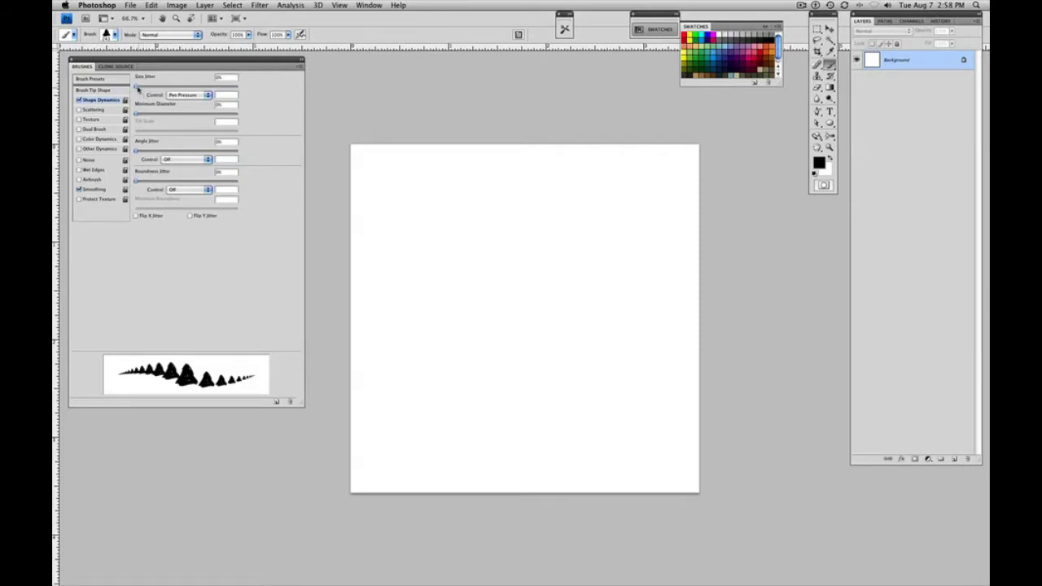
mouse_move(138, 88)
left_mouse_down()
mouse_move(151, 88)
mouse_move(138, 88)
left_mouse_up()
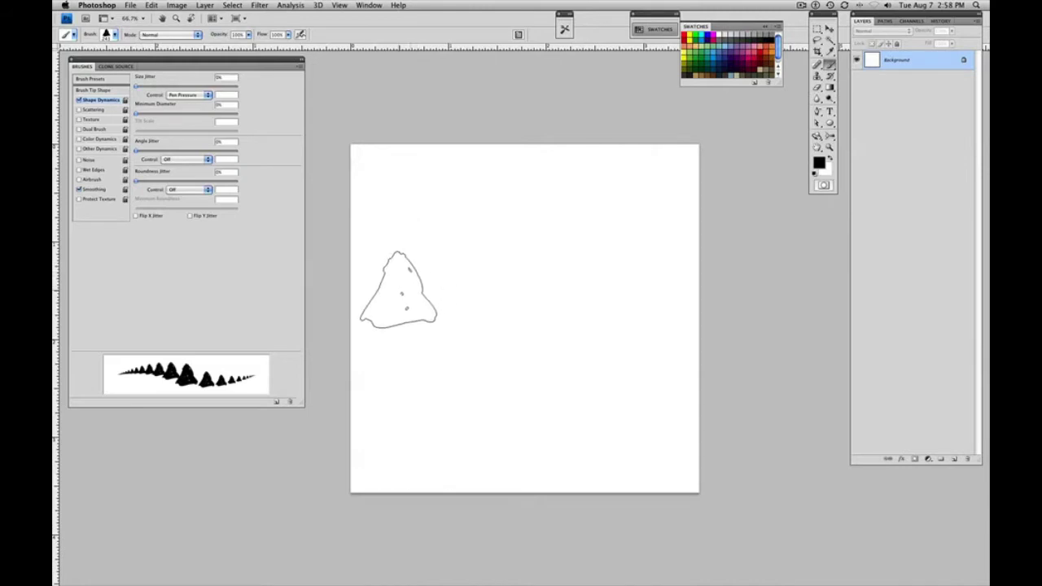
mouse_move(398, 291)
left_mouse_down()
mouse_move(508, 240)
mouse_move(576, 239)
mouse_move(594, 288)
mouse_move(454, 325)
mouse_move(423, 343)
mouse_move(407, 378)
mouse_move(432, 396)
mouse_move(490, 394)
mouse_move(547, 368)
left_mouse_up()
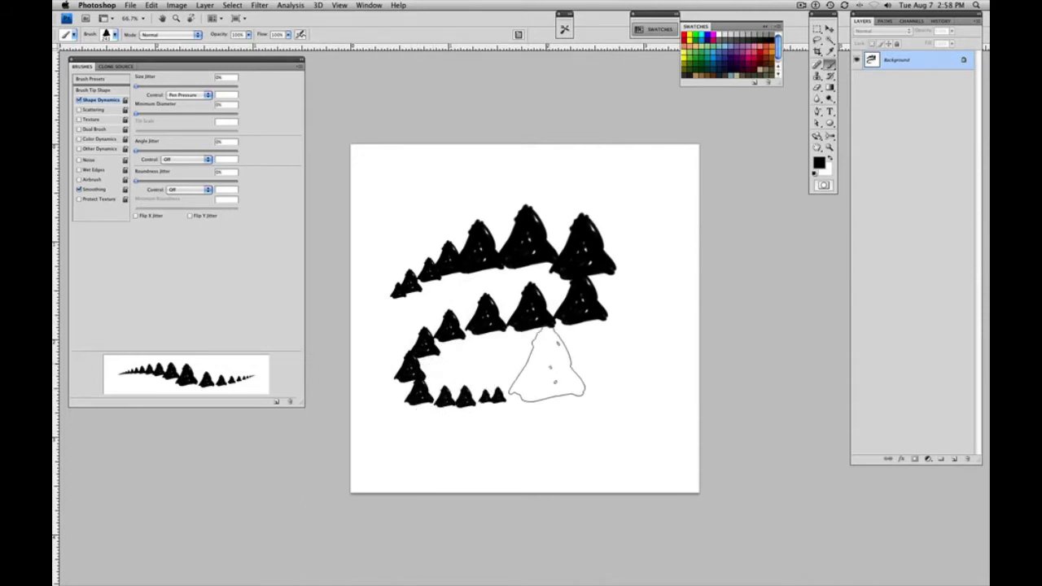
Step: Keep size on Pen Pressure, set Minimum Diameter to 0%, and undo the test strokes
left_click(204, 94)
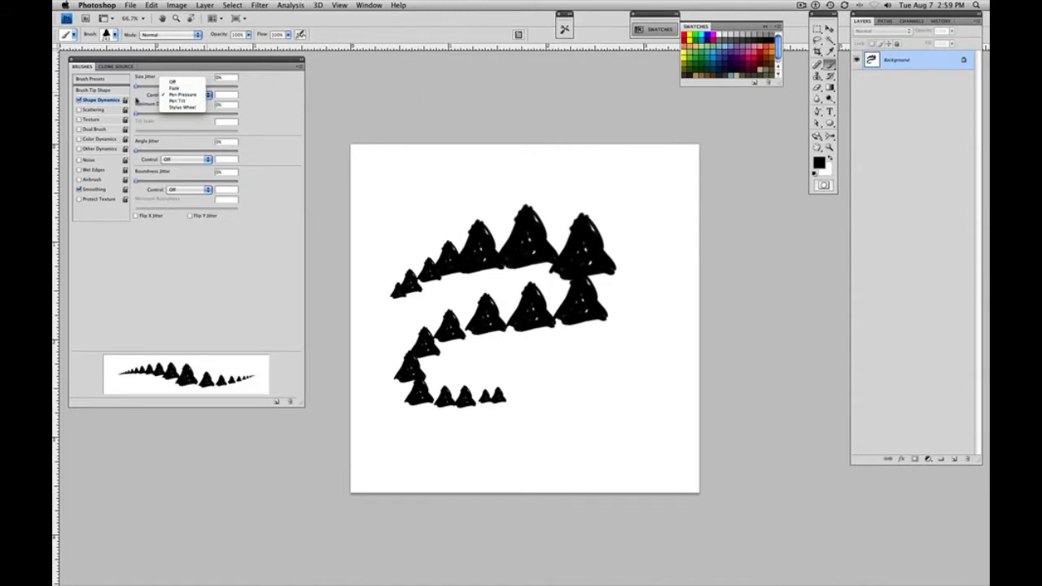
left_click(231, 92)
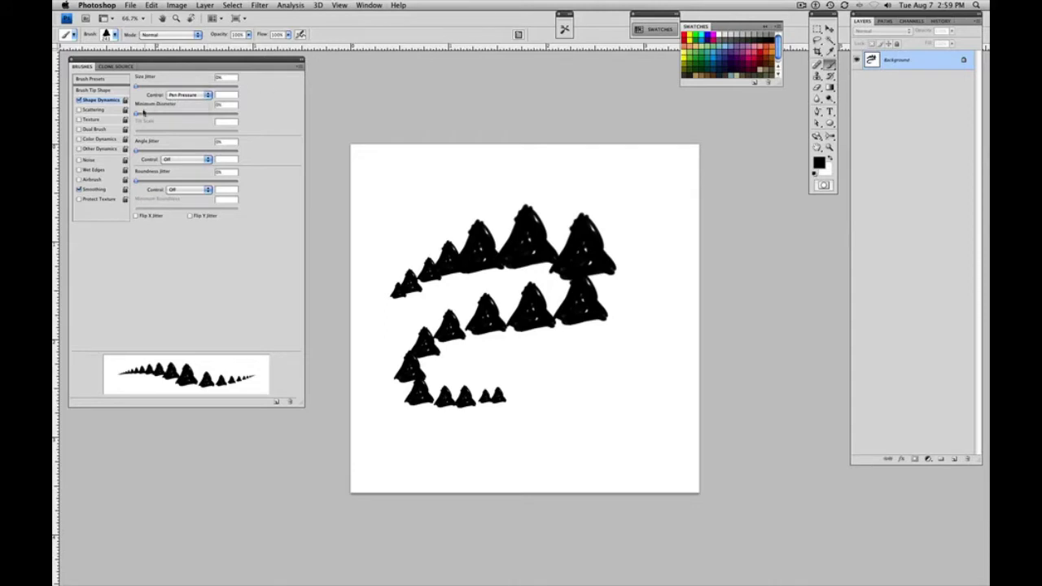
left_click_drag(139, 116, 174, 117)
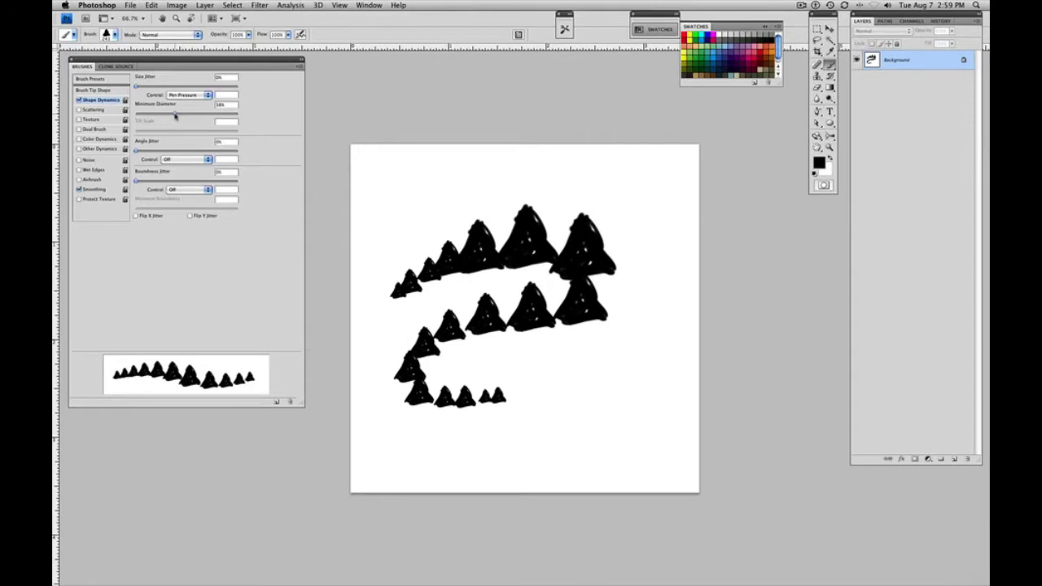
left_click_drag(174, 117, 185, 115)
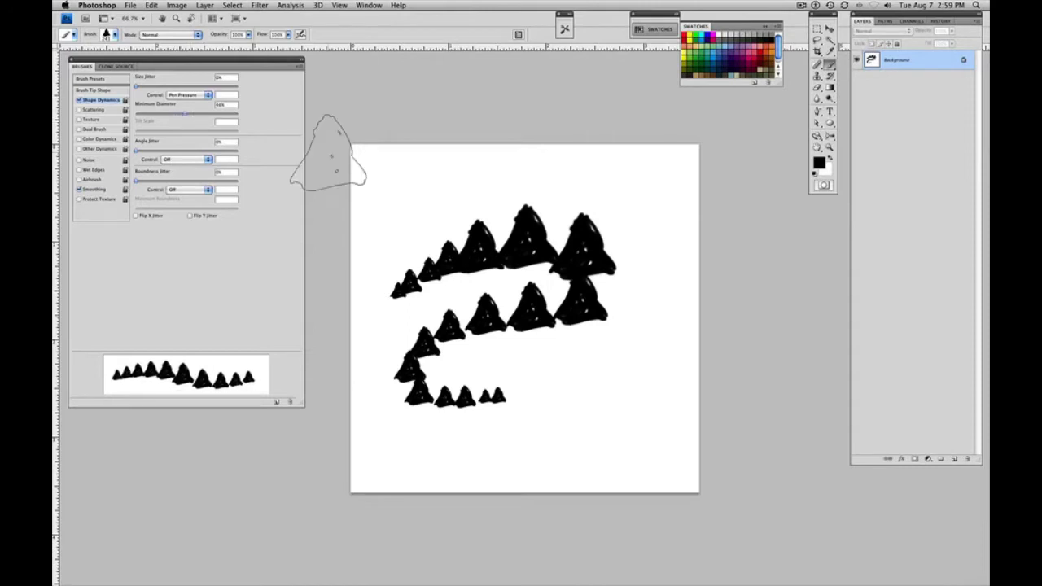
mouse_move(384, 214)
left_mouse_down()
mouse_move(508, 171)
mouse_move(561, 174)
mouse_move(620, 200)
mouse_move(632, 216)
mouse_move(592, 299)
mouse_move(595, 349)
mouse_move(543, 394)
left_mouse_up()
left_click_drag(184, 116, 142, 120)
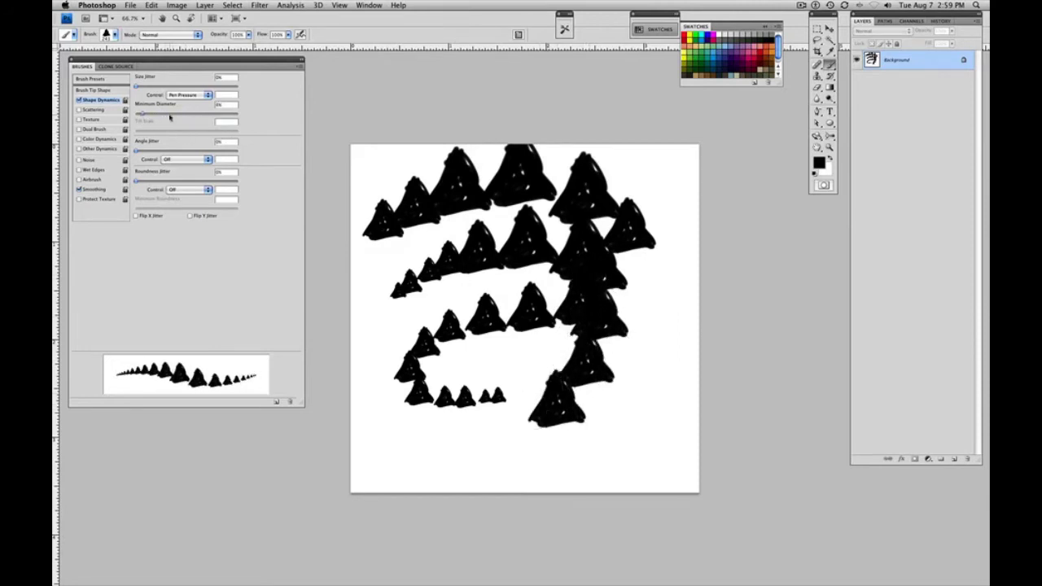
key("ctrl+alt+z")
key("ctrl+alt+z")
key("ctrl+alt+z")
key("ctrl+alt+z")
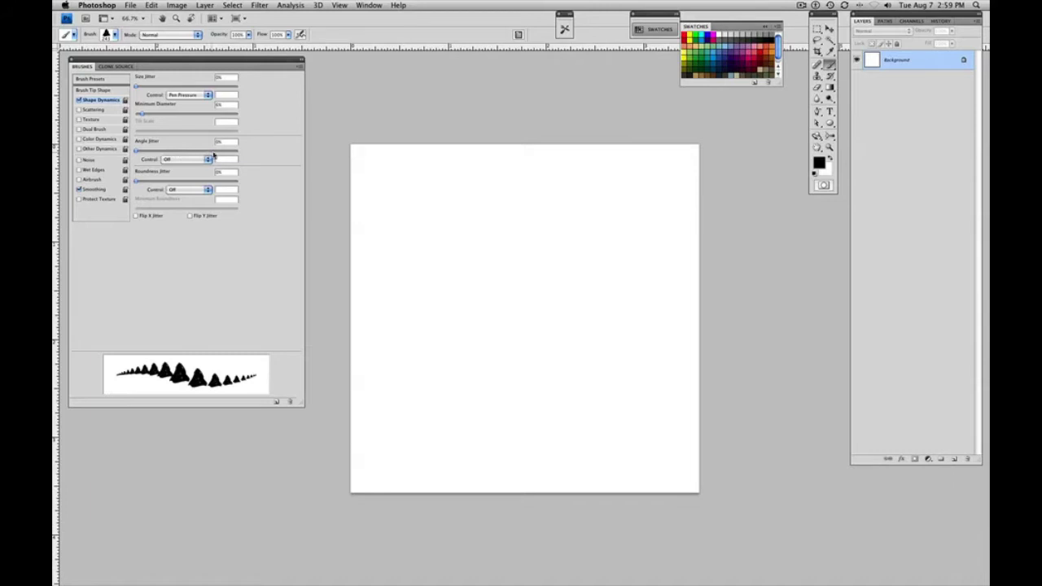
Step: Set the Angle Jitter Control to Direction and test it with one stroke, then undo
left_click(209, 160)
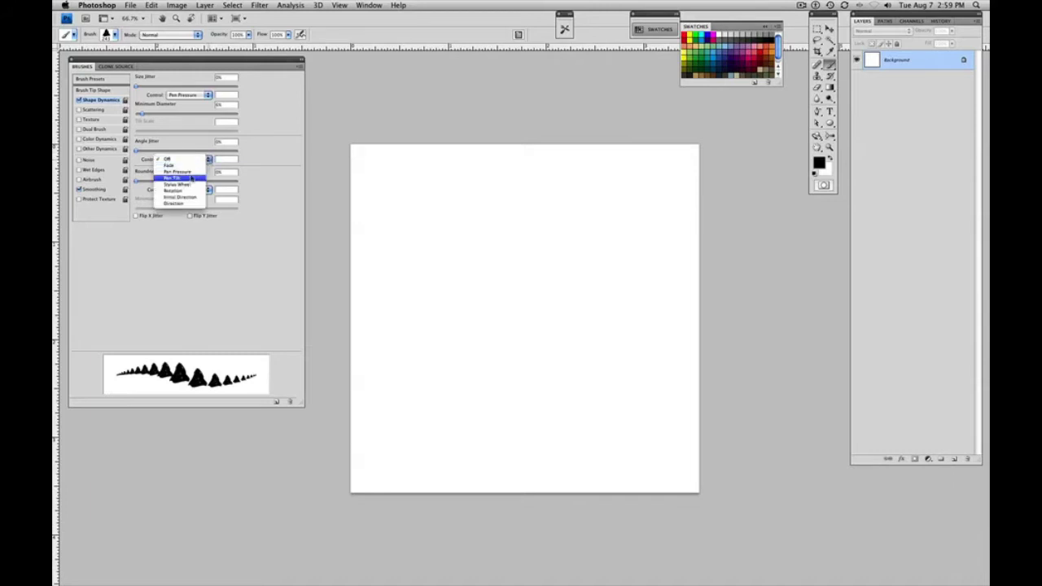
left_click(173, 203)
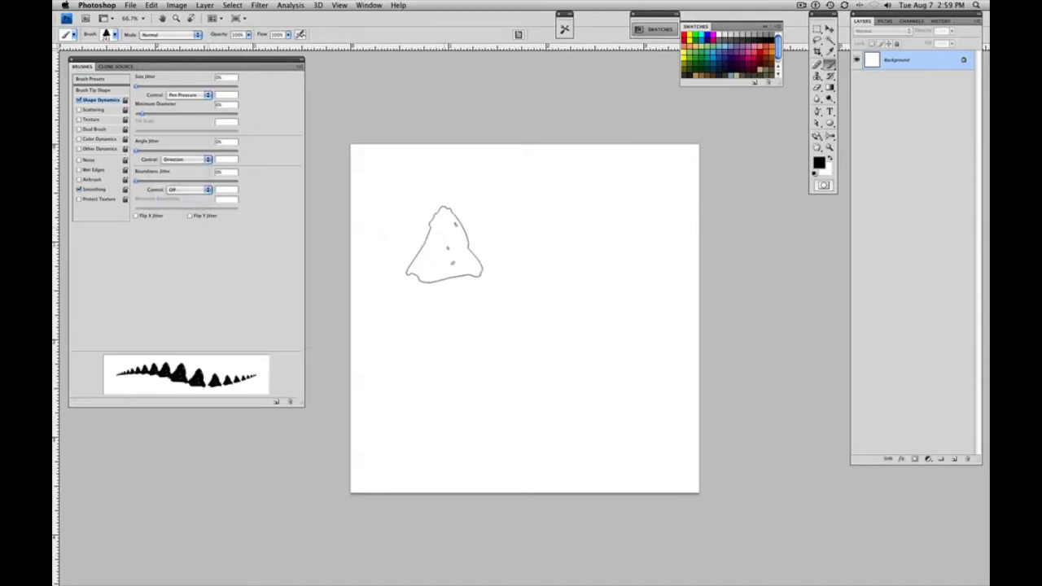
mouse_move(407, 221)
left_mouse_down()
mouse_move(507, 207)
mouse_move(547, 223)
mouse_move(561, 256)
mouse_move(553, 301)
mouse_move(521, 325)
mouse_move(466, 326)
mouse_move(410, 289)
mouse_move(397, 341)
mouse_move(442, 406)
mouse_move(514, 391)
mouse_move(555, 347)
mouse_move(582, 353)
mouse_move(598, 383)
mouse_move(639, 352)
left_mouse_up()
key("super+z")
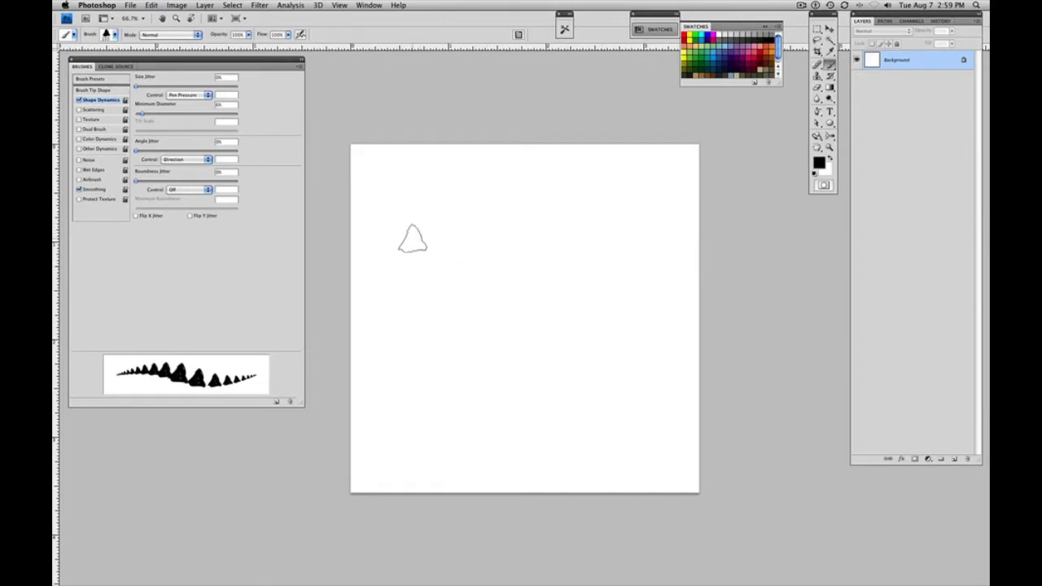
Step: Paint spiral and diagonal strokes of direction-following triangles, then step back until blank
mouse_move(400, 254)
left_mouse_down()
mouse_move(495, 209)
mouse_move(568, 245)
mouse_move(541, 329)
mouse_move(447, 345)
mouse_move(451, 265)
mouse_move(513, 268)
mouse_move(504, 322)
mouse_move(470, 314)
mouse_move(492, 303)
left_mouse_up()
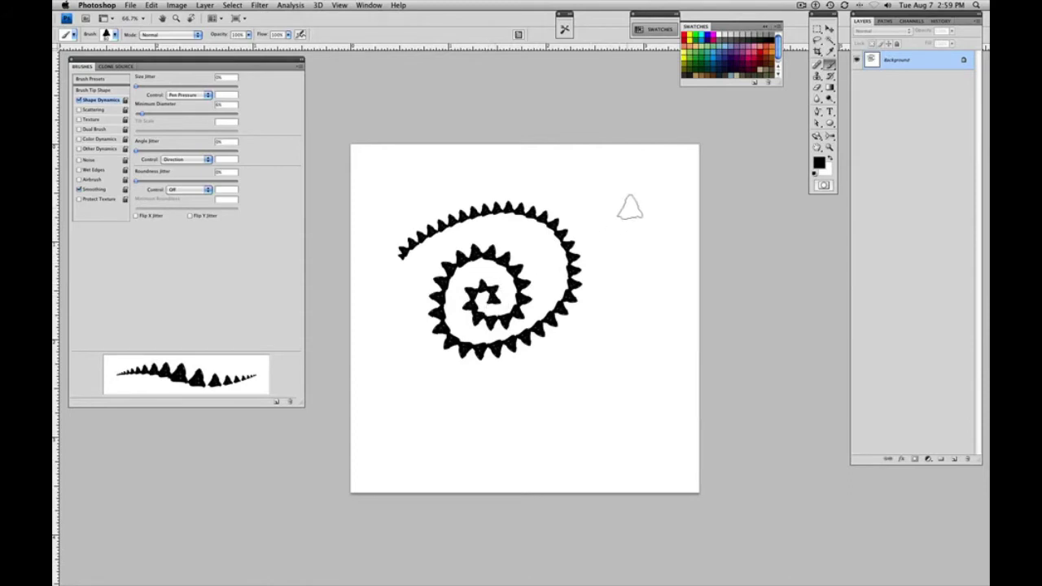
mouse_move(668, 184)
left_mouse_down()
mouse_move(623, 218)
mouse_move(593, 277)
left_mouse_up()
mouse_move(658, 167)
left_mouse_down()
mouse_move(606, 216)
mouse_move(590, 277)
mouse_move(629, 173)
mouse_move(589, 235)
mouse_move(583, 281)
left_mouse_up()
mouse_move(669, 247)
left_mouse_down()
mouse_move(593, 362)
mouse_move(664, 236)
left_mouse_up()
mouse_move(582, 350)
left_mouse_down()
mouse_move(612, 286)
mouse_move(658, 225)
left_mouse_up()
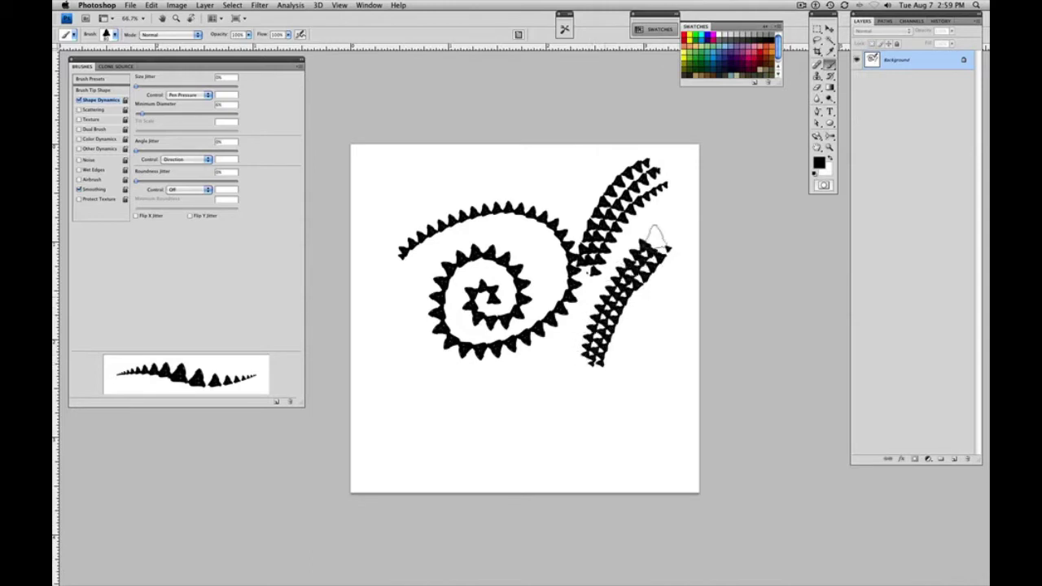
mouse_move(578, 340)
left_mouse_down()
mouse_move(600, 283)
mouse_move(663, 226)
left_mouse_up()
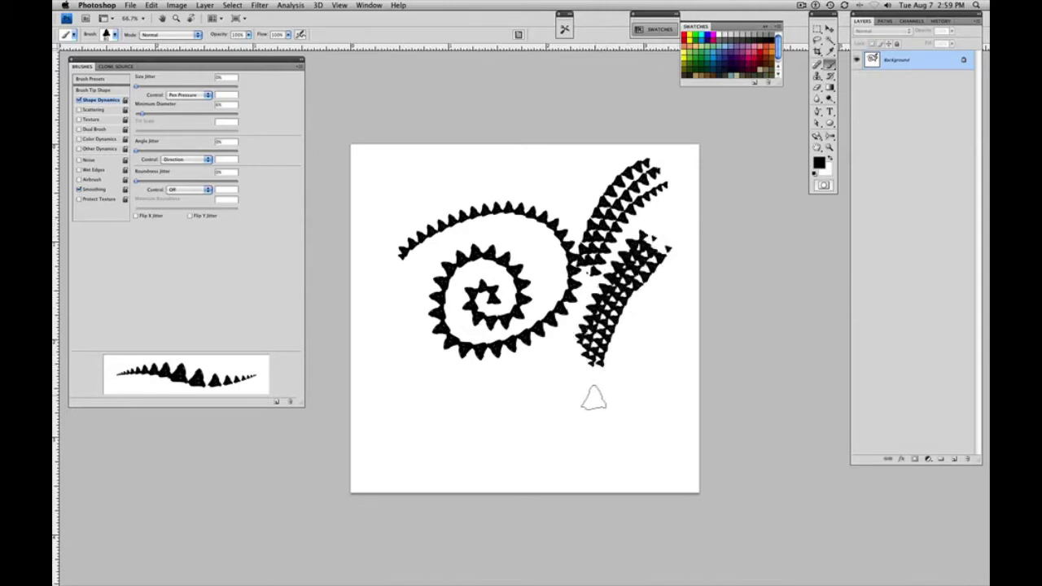
mouse_move(573, 407)
left_mouse_down()
mouse_move(618, 363)
mouse_move(669, 326)
left_mouse_up()
left_click_drag(577, 383, 664, 329)
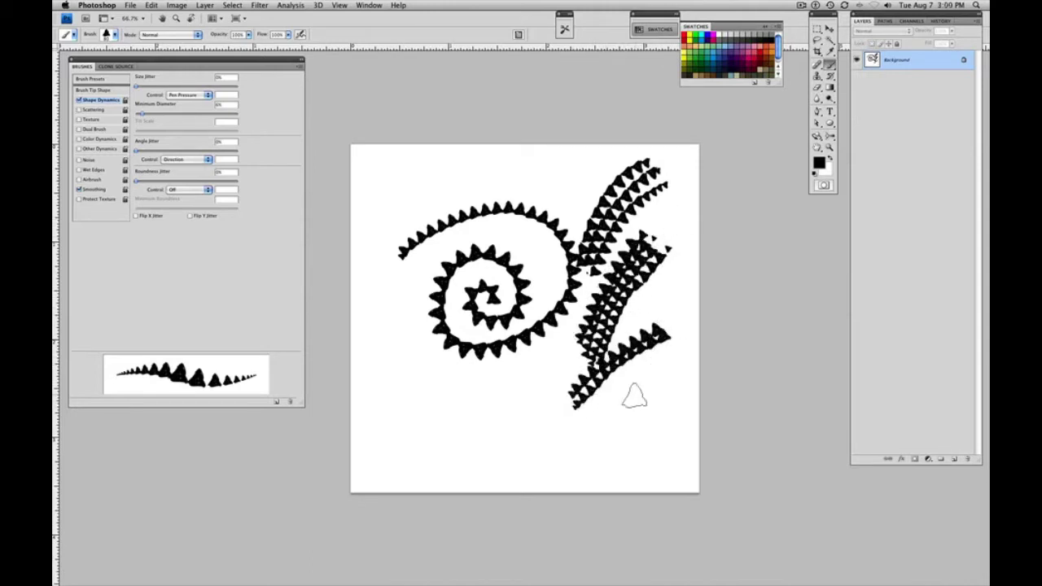
mouse_move(527, 408)
left_mouse_down()
mouse_move(462, 400)
mouse_move(525, 402)
mouse_move(480, 448)
mouse_move(488, 411)
mouse_move(497, 424)
left_mouse_up()
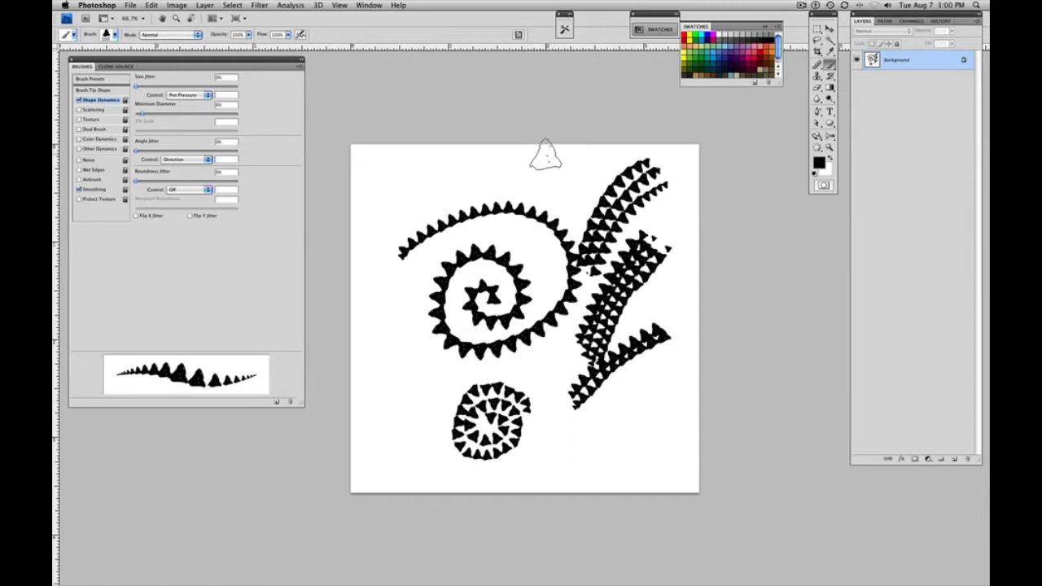
key("super+alt+z")
key("super+alt+z")
key("super+alt+z")
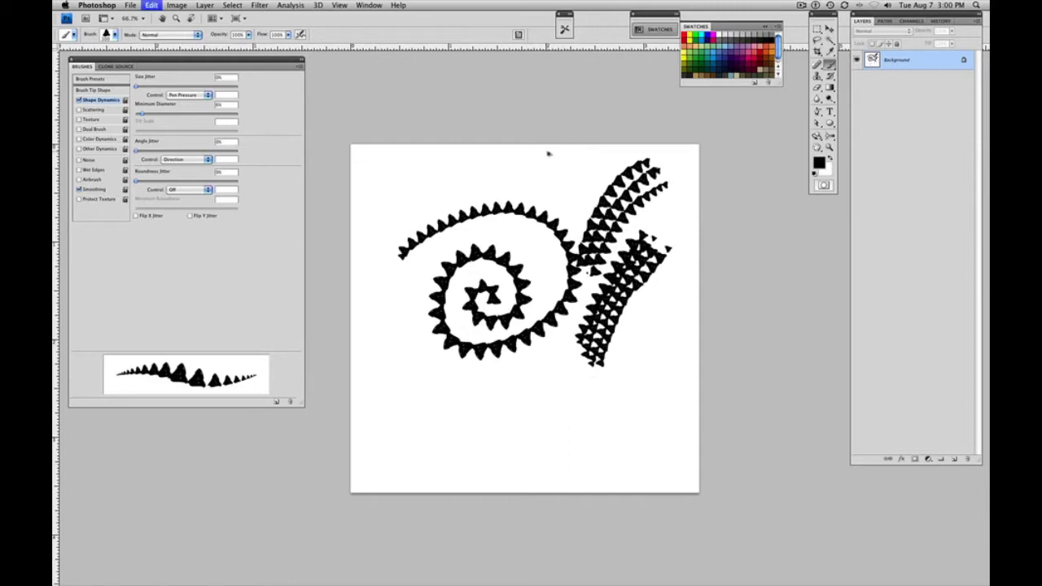
key("super+alt+z")
key("super+alt+z")
key("super+alt+z")
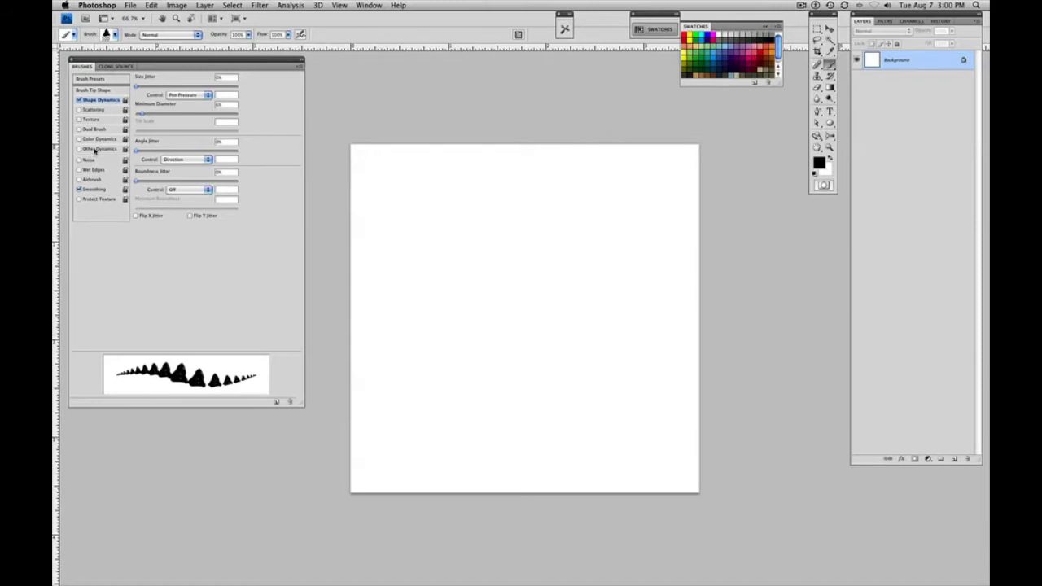
Step: Enable Other Dynamics with Pen Pressure opacity and flow, and paint fading test strokes
left_click(96, 149)
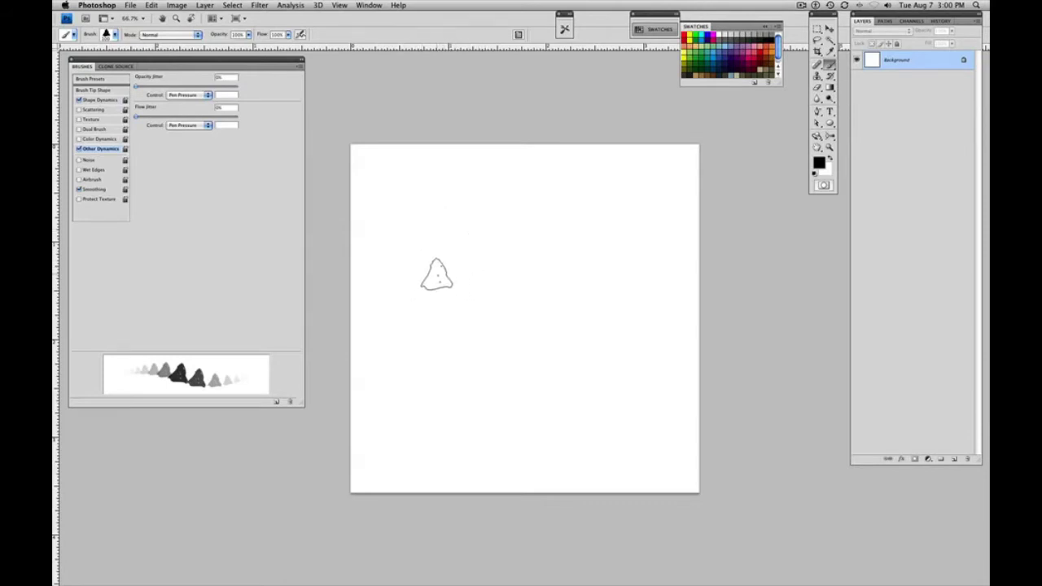
mouse_move(415, 302)
left_mouse_down()
mouse_move(468, 240)
mouse_move(568, 191)
left_mouse_up()
mouse_move(405, 285)
left_mouse_down()
mouse_move(462, 220)
mouse_move(564, 161)
left_mouse_up()
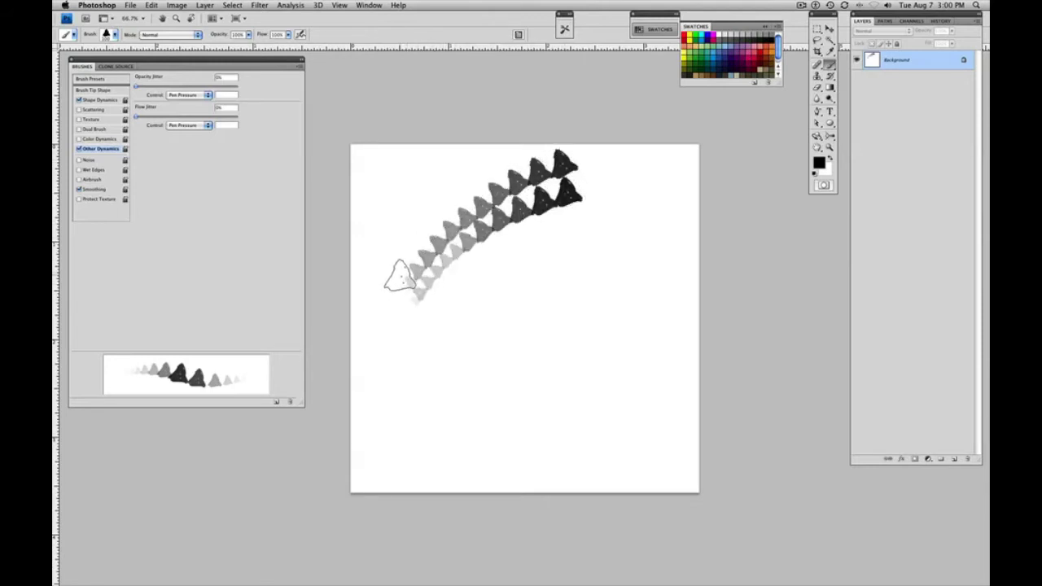
mouse_move(397, 275)
left_mouse_down()
mouse_move(409, 237)
mouse_move(450, 200)
mouse_move(524, 144)
mouse_move(544, 147)
left_mouse_up()
mouse_move(394, 267)
left_mouse_down()
mouse_move(450, 178)
mouse_move(539, 130)
left_mouse_up()
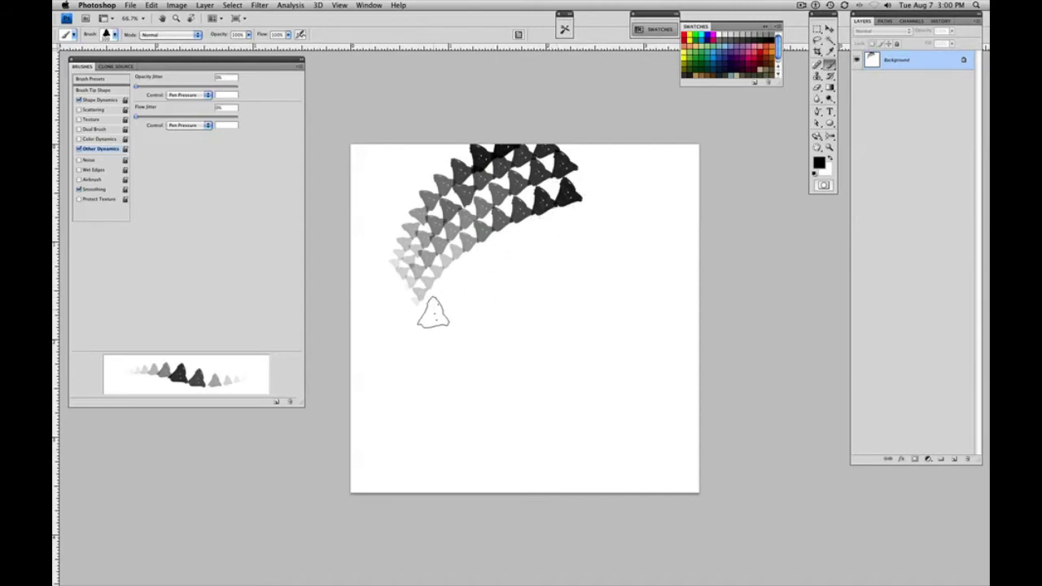
mouse_move(457, 324)
left_mouse_down()
mouse_move(483, 296)
mouse_move(530, 289)
mouse_move(439, 318)
mouse_move(458, 290)
mouse_move(529, 281)
left_mouse_up()
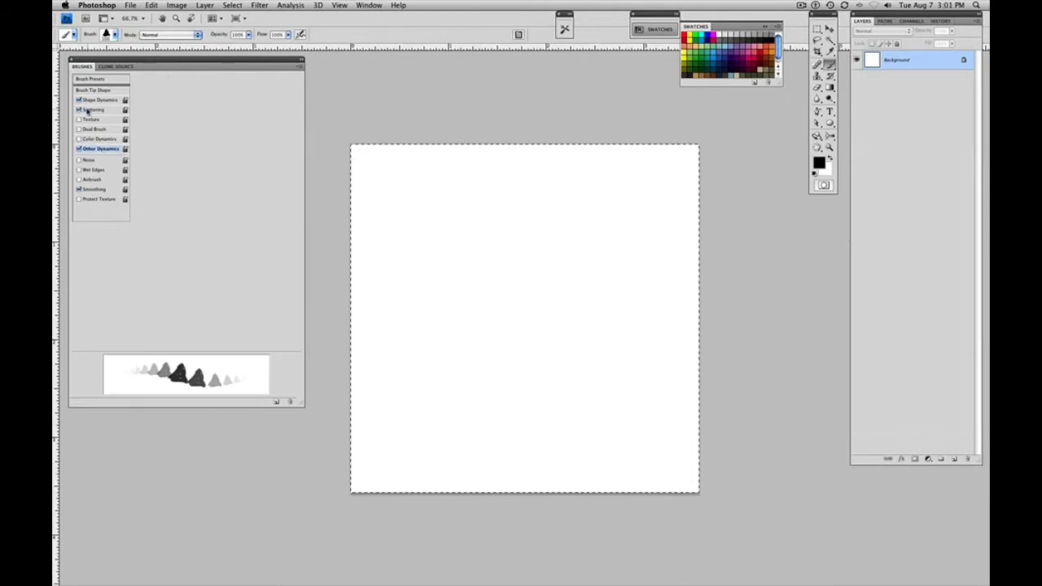
Step: Turn on Scattering with Both Axes at about 225%, then undo the test strokes
left_click(91, 109)
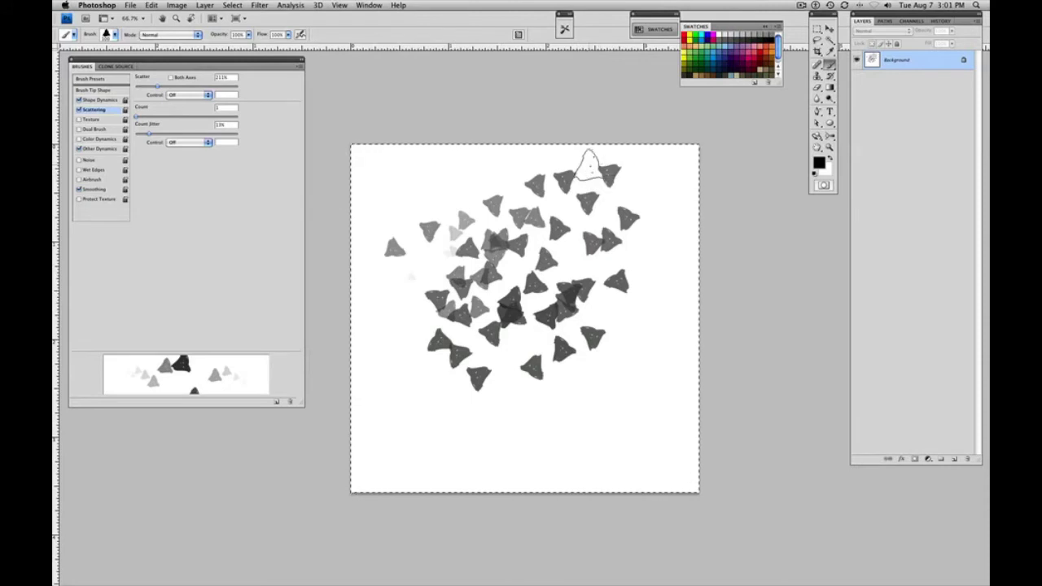
left_click(171, 78)
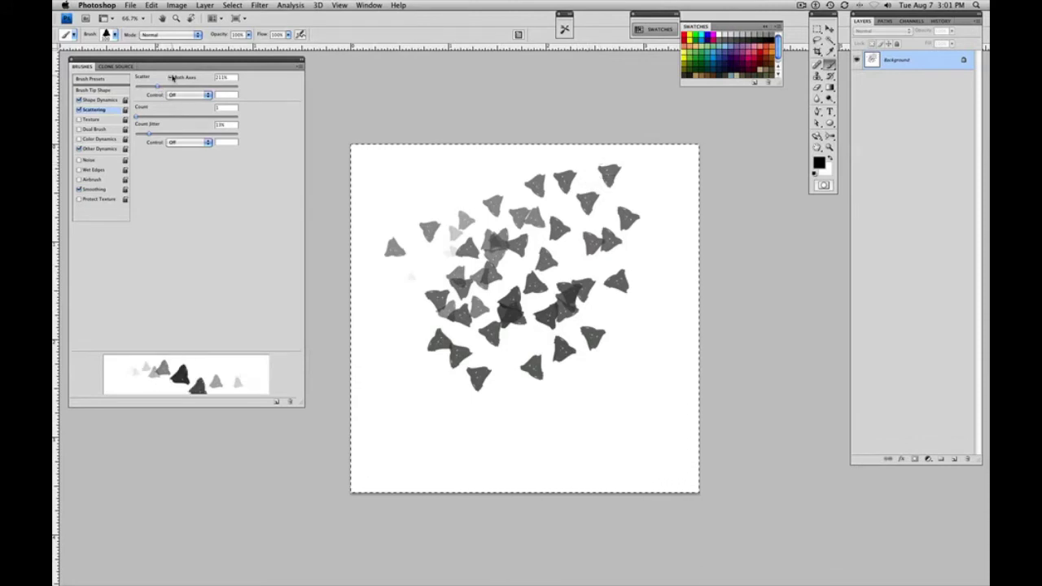
mouse_move(157, 88)
left_mouse_down()
mouse_move(182, 88)
mouse_move(160, 88)
left_mouse_up()
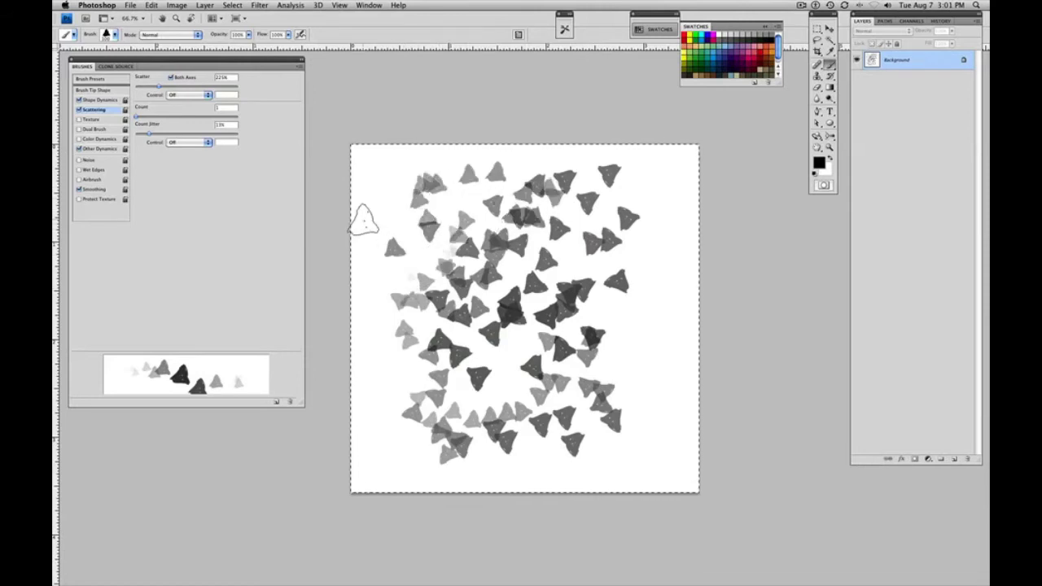
key("alt+super+z")
key("alt+super+z")
key("alt+super+z")
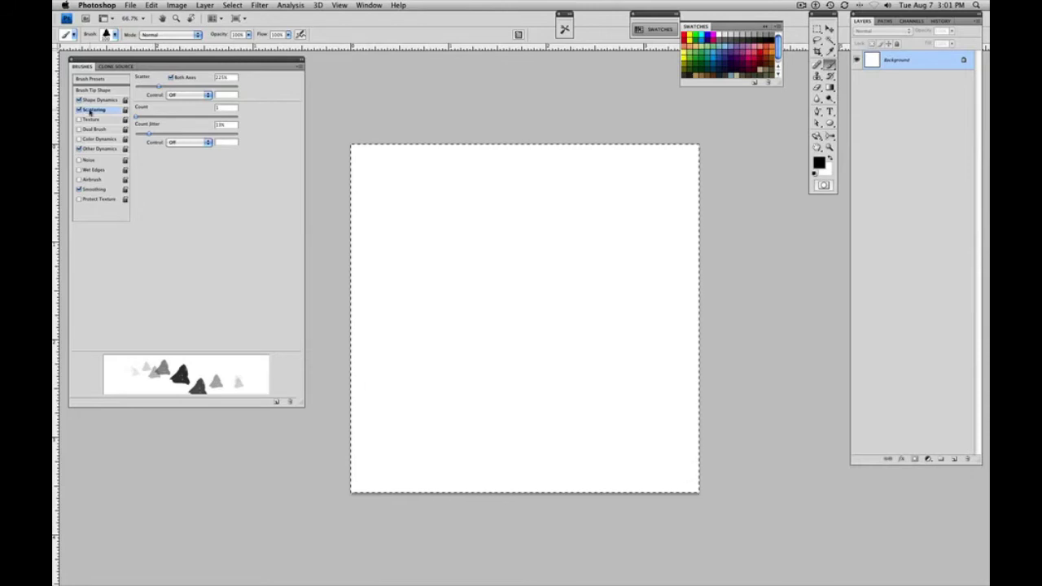
Step: Set the scatter Count to 4, paint scattered test strokes, and undo them
left_click_drag(139, 118, 155, 120)
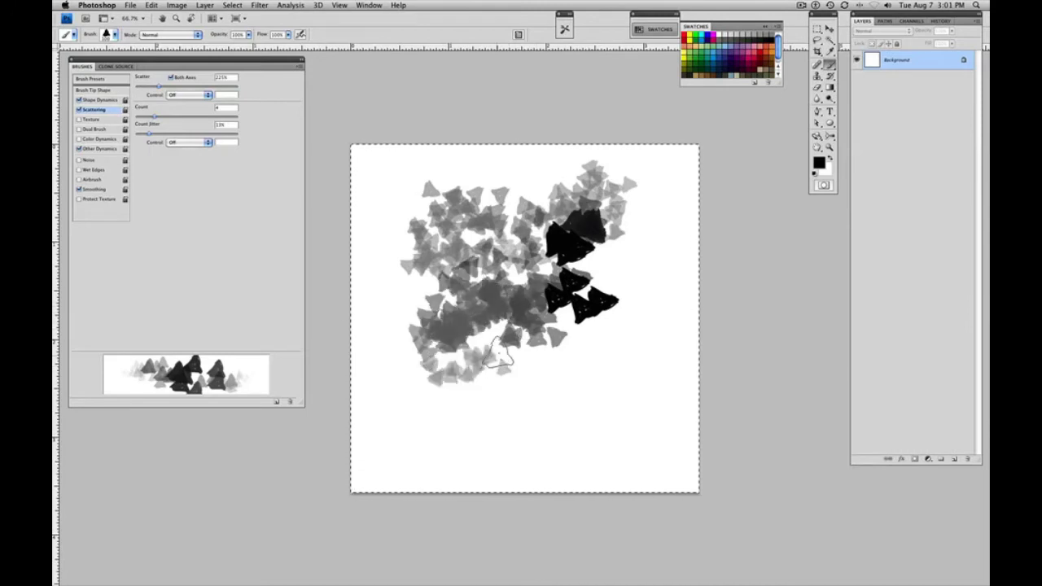
left_click_drag(496, 348, 401, 294)
left_click_drag(389, 218, 381, 205)
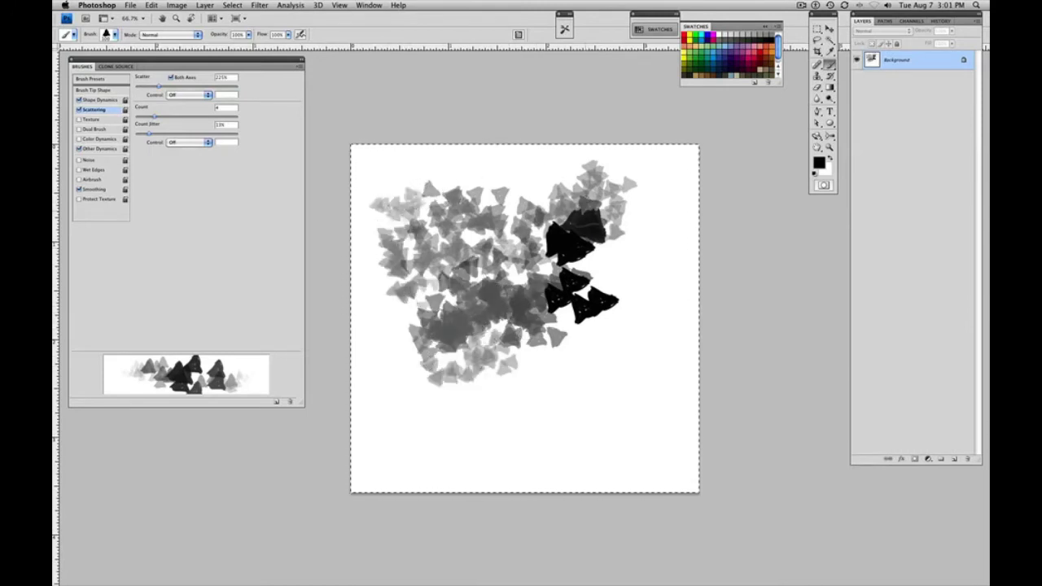
key("super+alt+z")
key("super+alt+z")
key("super+alt+z")
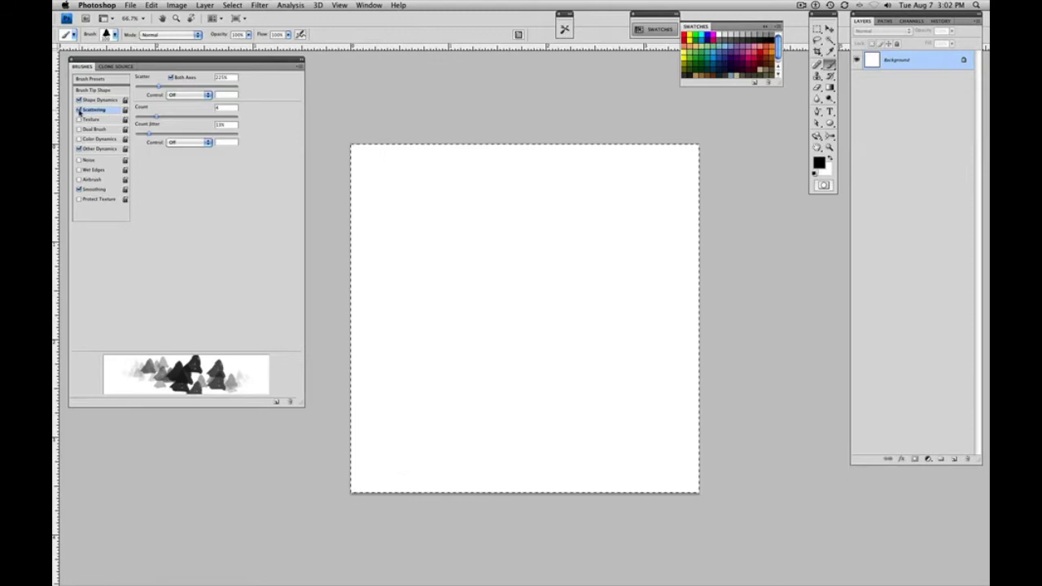
Step: Turn off Scattering, enable Texture, and choose a speckled grey texture pattern
left_click(79, 110)
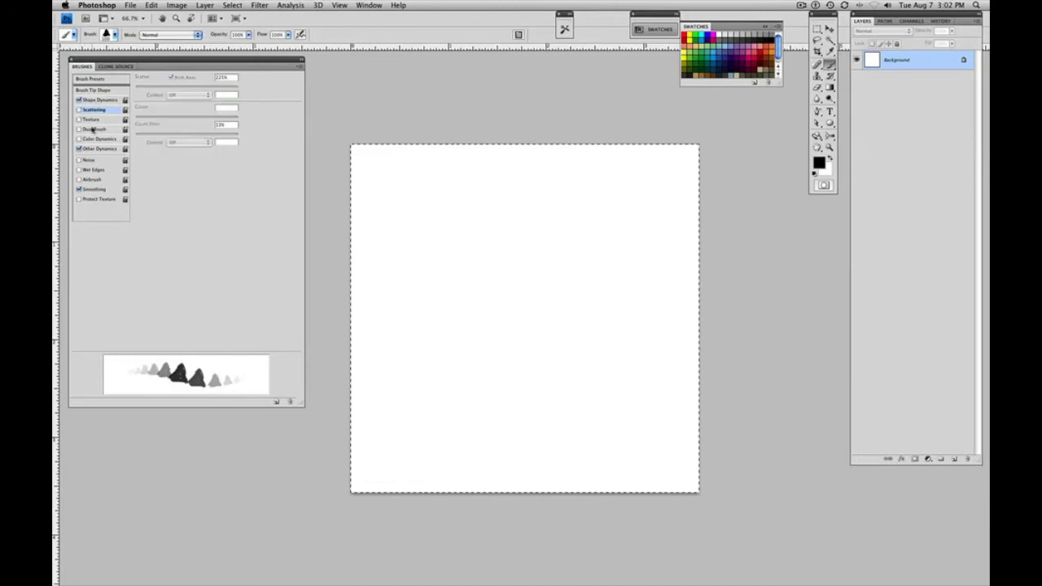
left_click(79, 120)
left_click(95, 120)
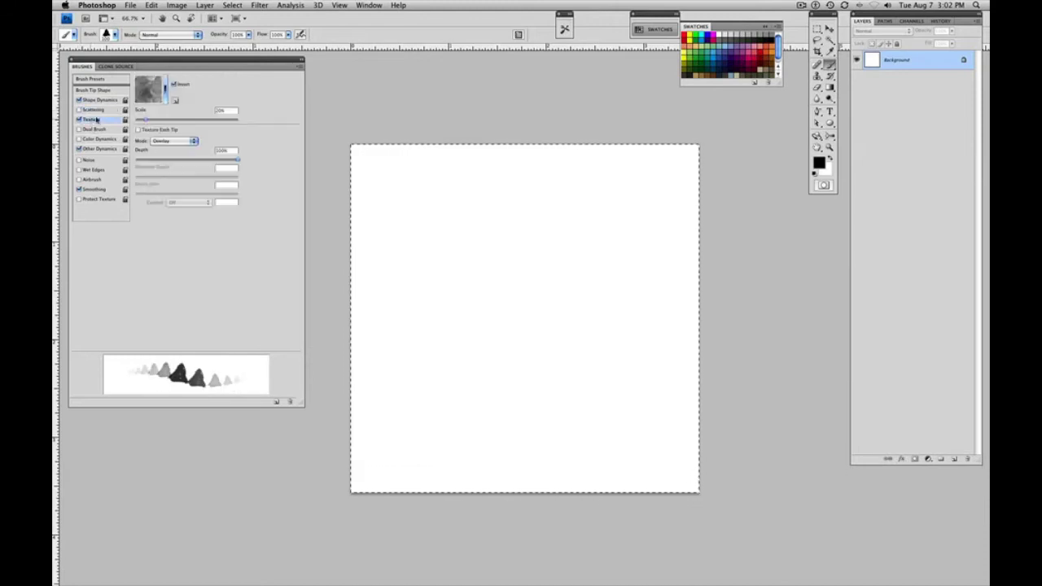
left_click(152, 91)
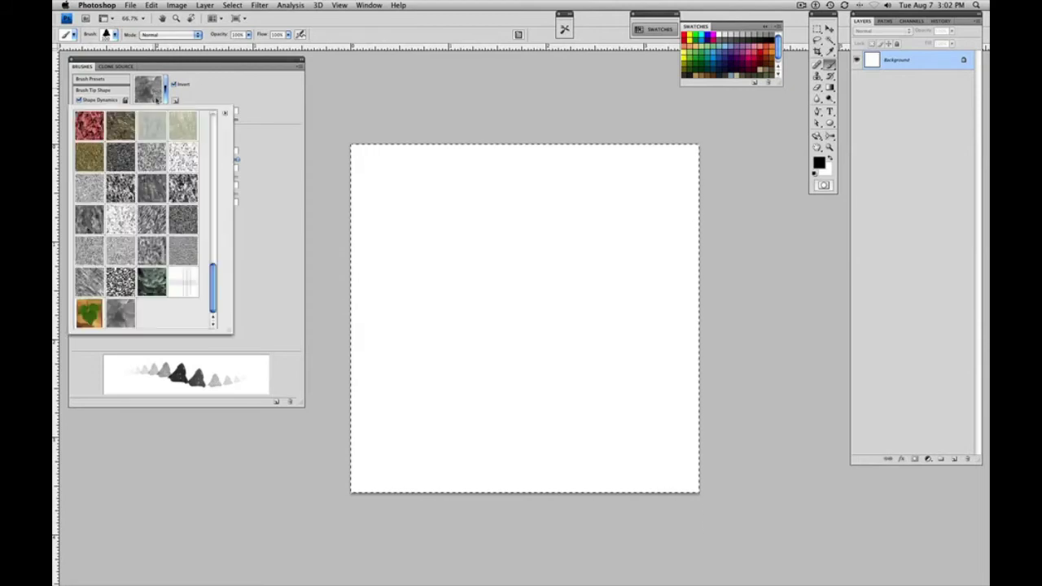
left_click(94, 126)
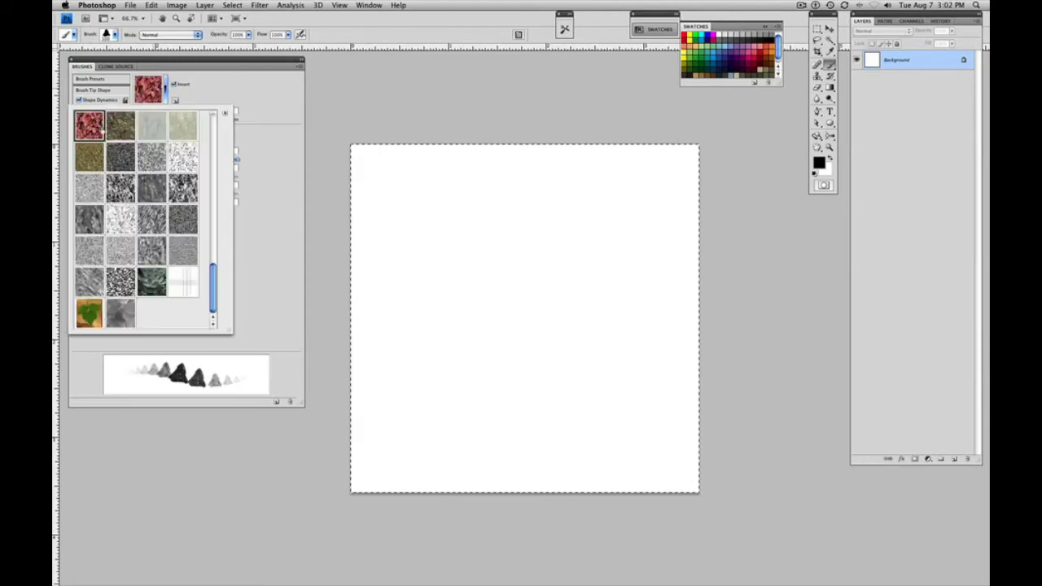
left_click(128, 154)
left_click(154, 160)
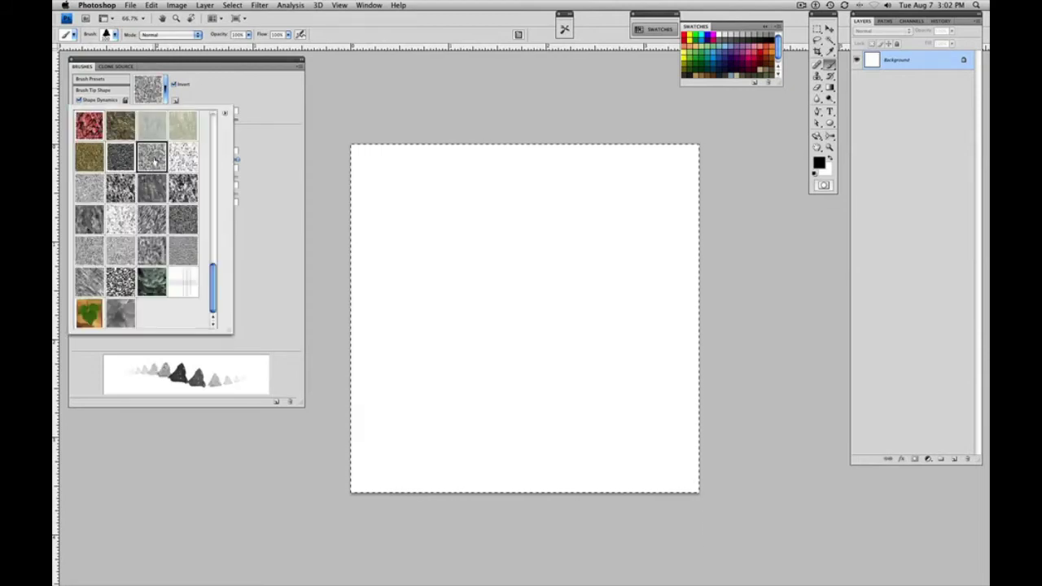
left_click(110, 319)
left_click(125, 191)
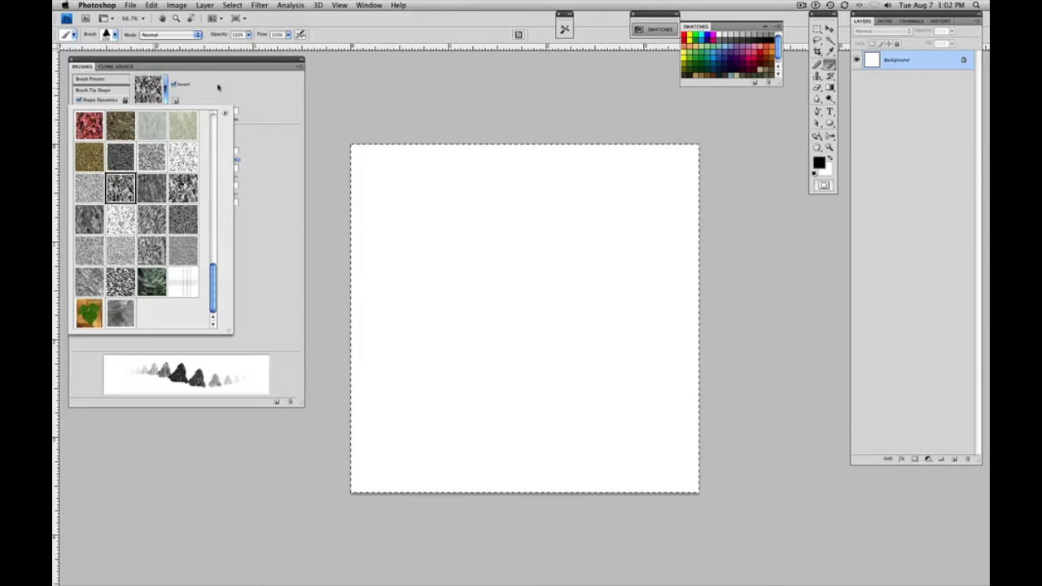
left_click(227, 87)
Step: Set texture Scale to 81% and Depth to 70%, then paint a textured spiral
mouse_move(147, 120)
left_mouse_down()
mouse_move(175, 121)
mouse_move(151, 125)
left_mouse_up()
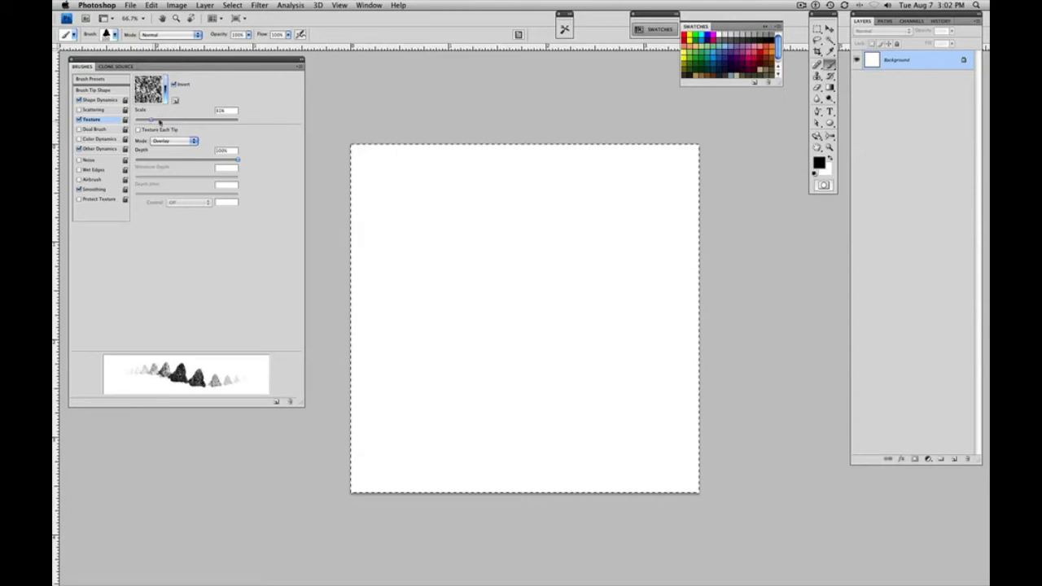
left_click_drag(237, 163, 208, 180)
mouse_move(493, 232)
left_mouse_down()
mouse_move(442, 256)
mouse_move(474, 323)
mouse_move(561, 271)
mouse_move(516, 368)
mouse_move(458, 352)
left_mouse_up()
mouse_move(504, 230)
left_mouse_down()
mouse_move(467, 279)
mouse_move(533, 236)
mouse_move(500, 214)
mouse_move(450, 275)
left_mouse_up()
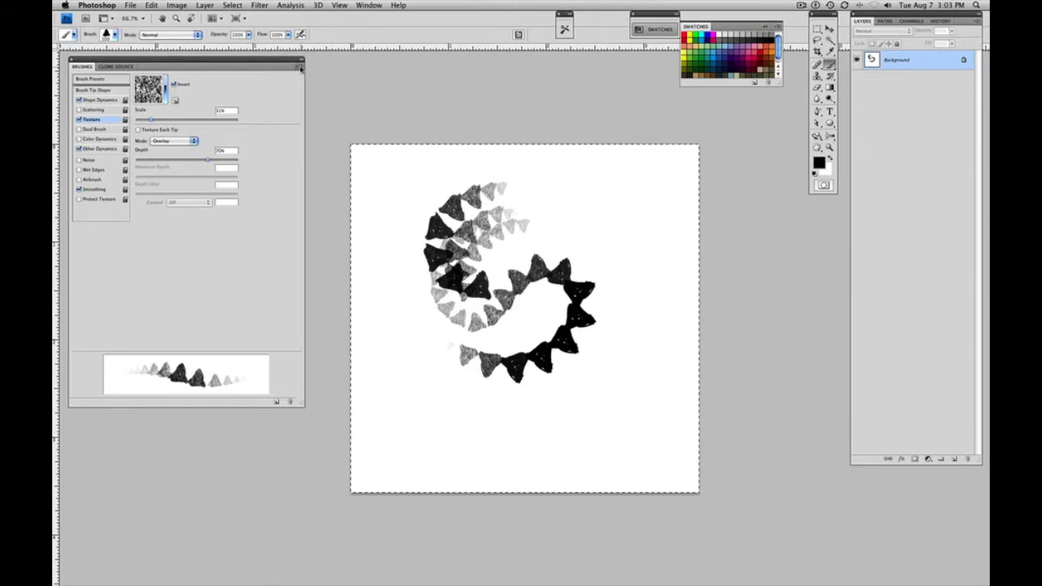
Step: Create a new brush preset from the flyout menu named 'texture triangle 01'
left_click(300, 69)
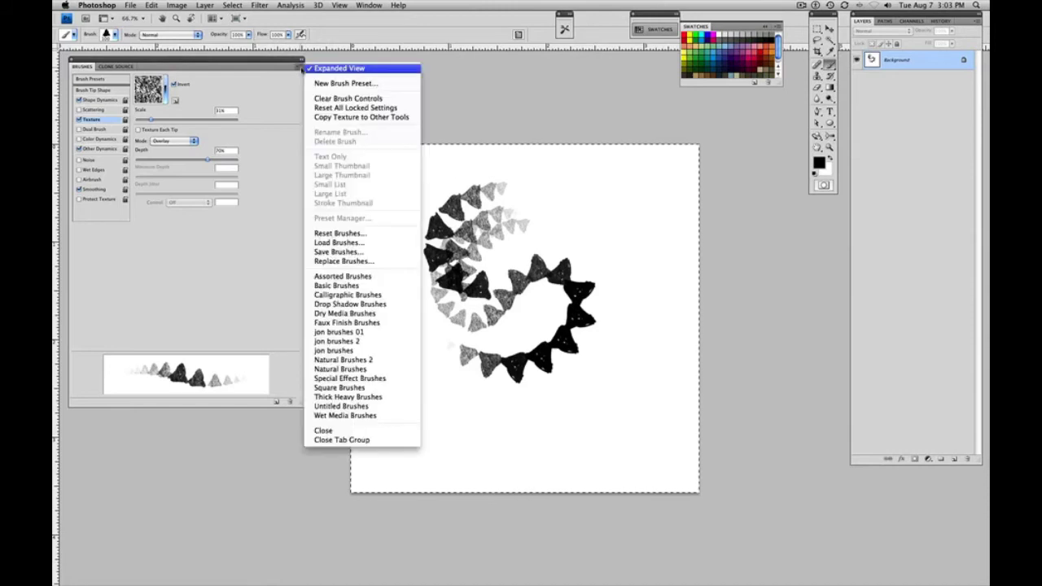
left_click(348, 83)
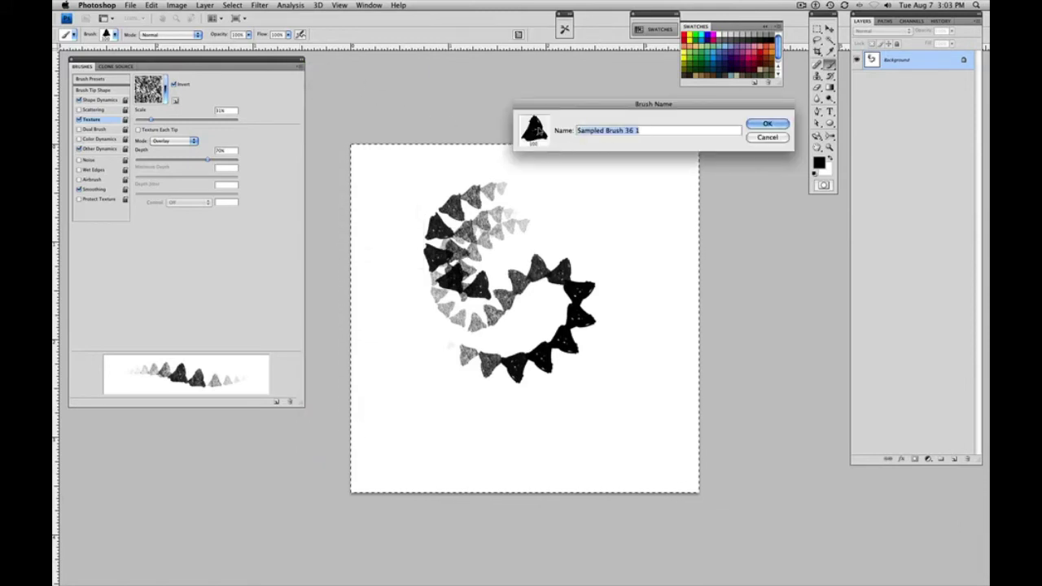
type("tex")
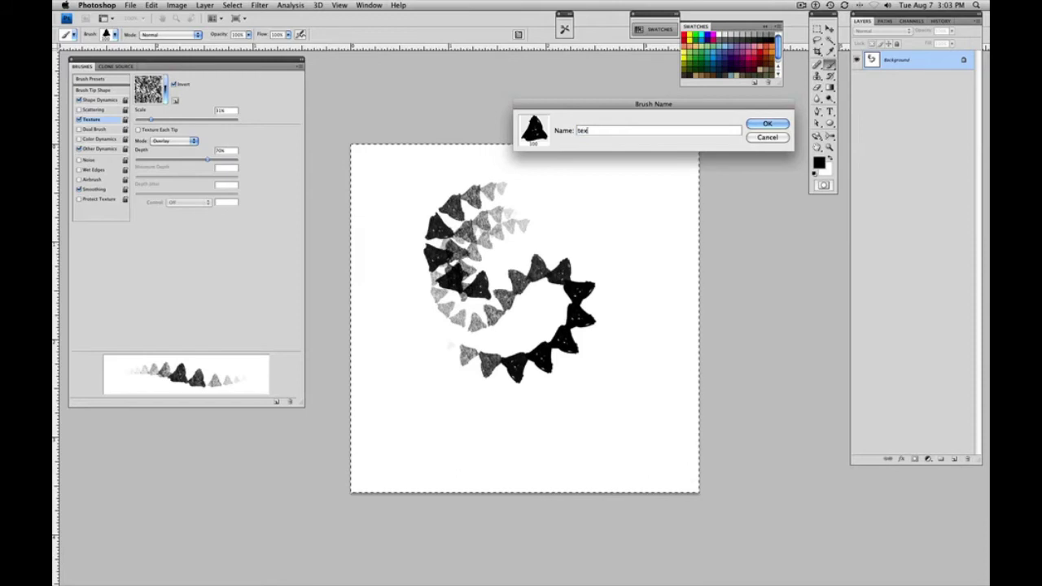
type("ture triangle")
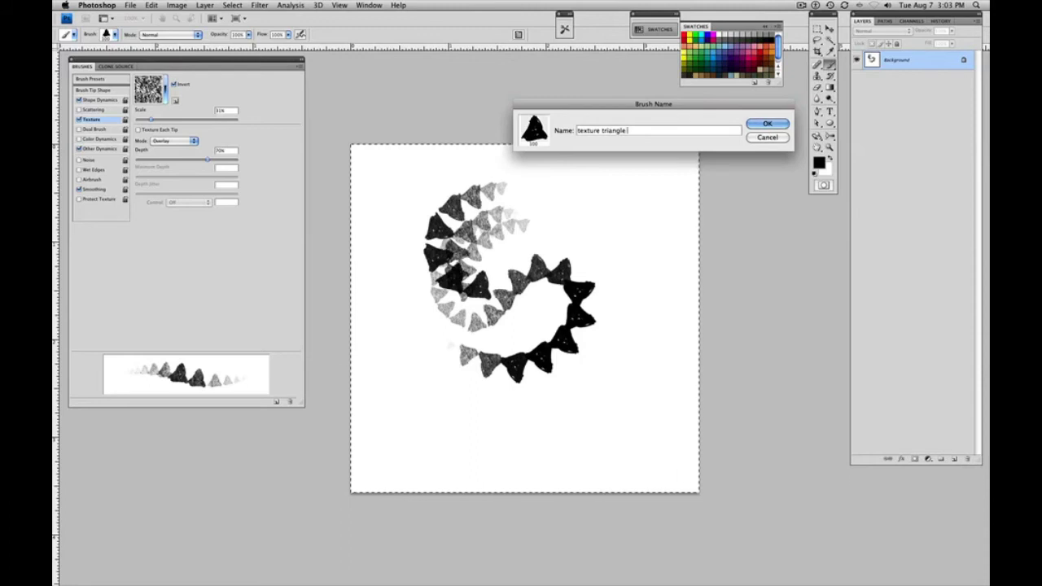
type(" 01")
left_click(768, 124)
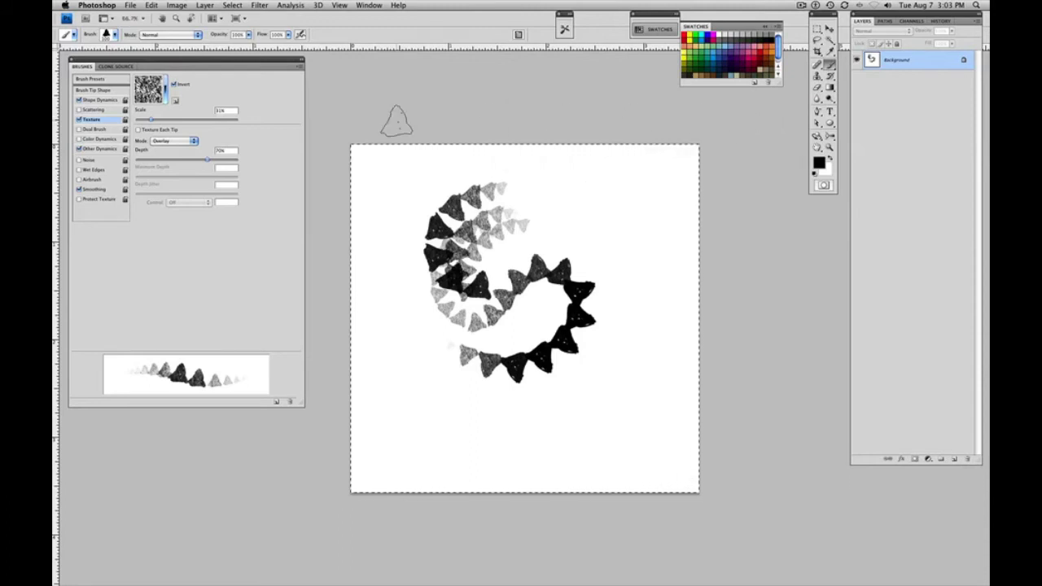
Step: Select the saved 'texture triangle 01' brush preset and paint a looping stroke of textured triangles
left_click(96, 80)
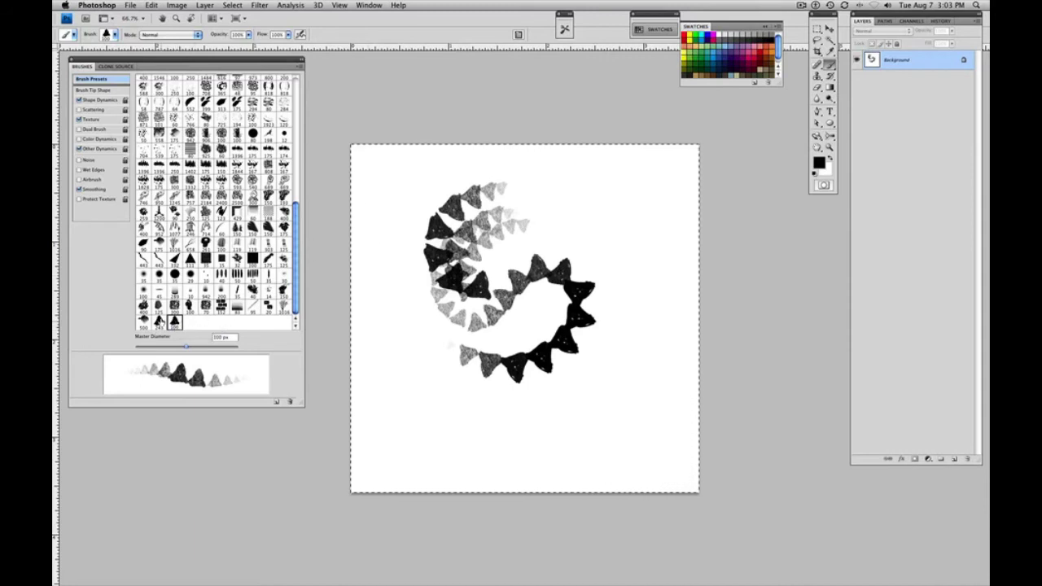
left_click(159, 321)
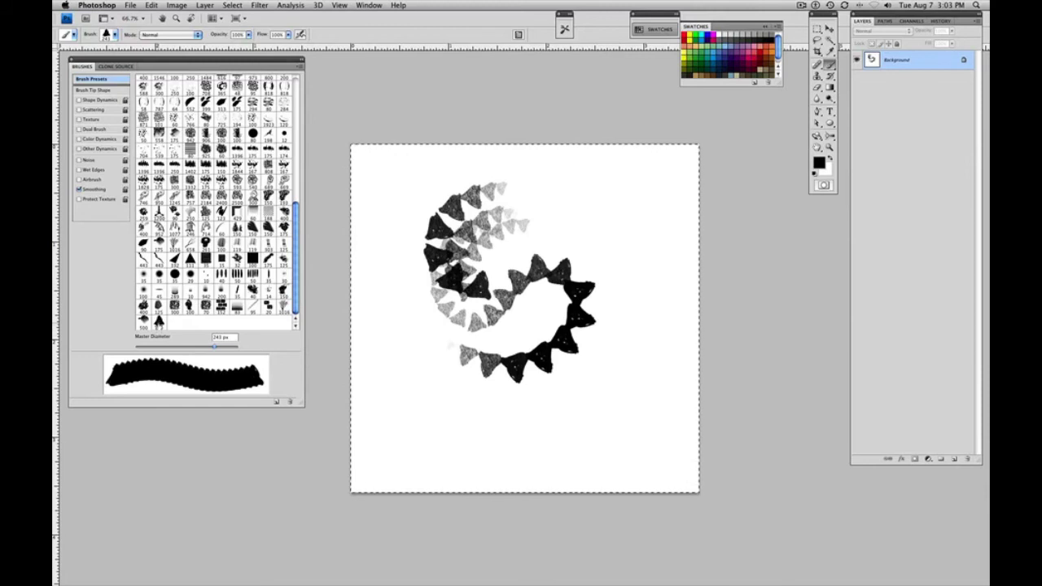
left_click(160, 323)
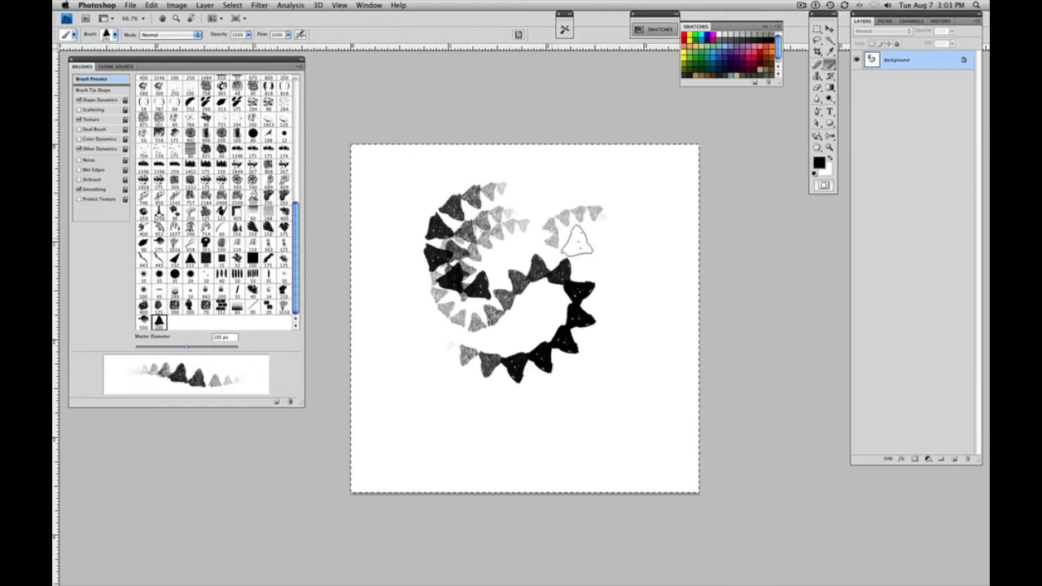
left_click_drag(497, 334, 450, 373)
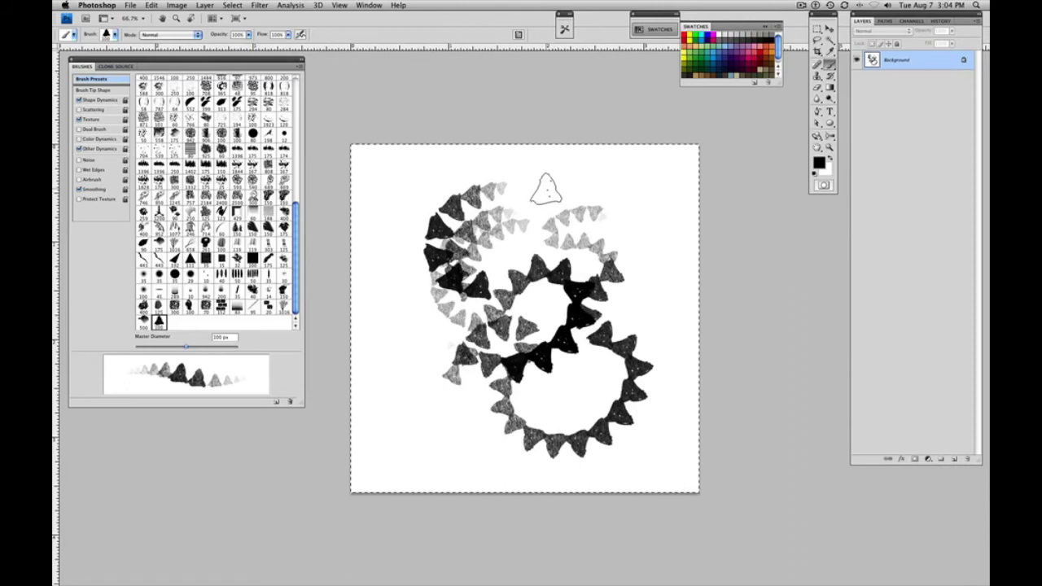
Step: Enable Dual Brush on the triangle brush and choose a different secondary tip from its grid
left_click(89, 131)
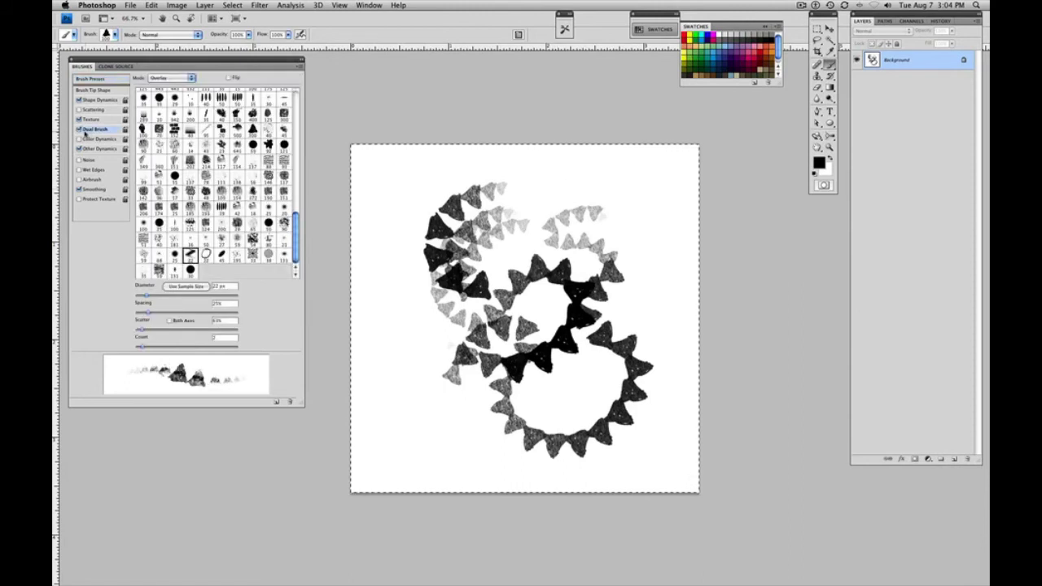
left_click(175, 131)
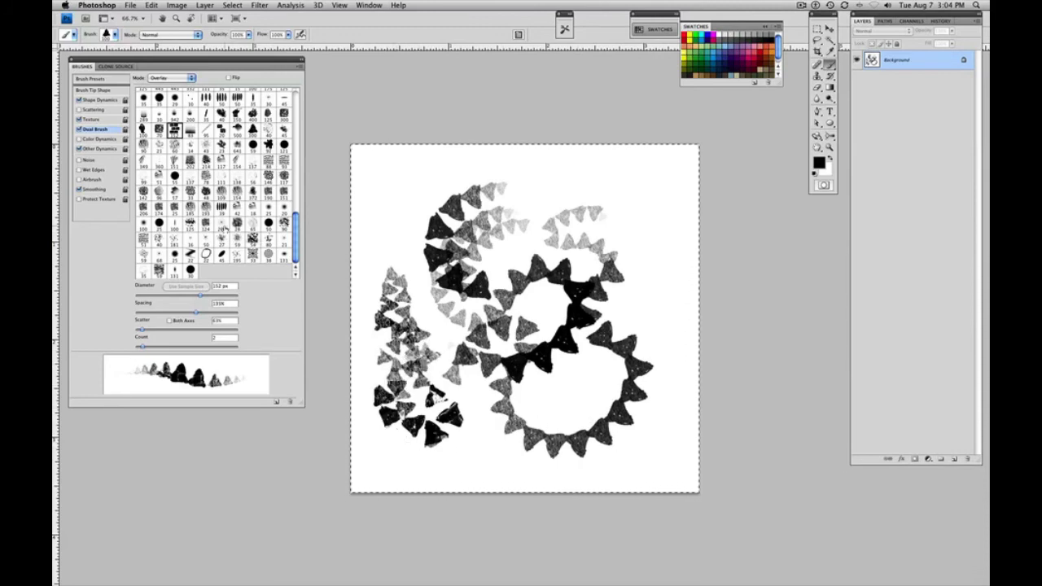
left_click(222, 207)
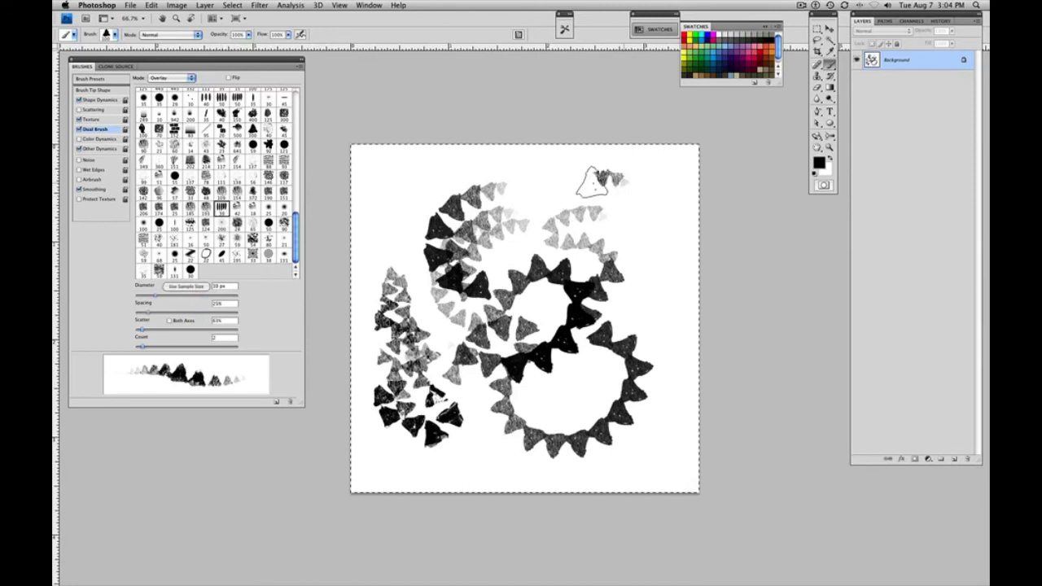